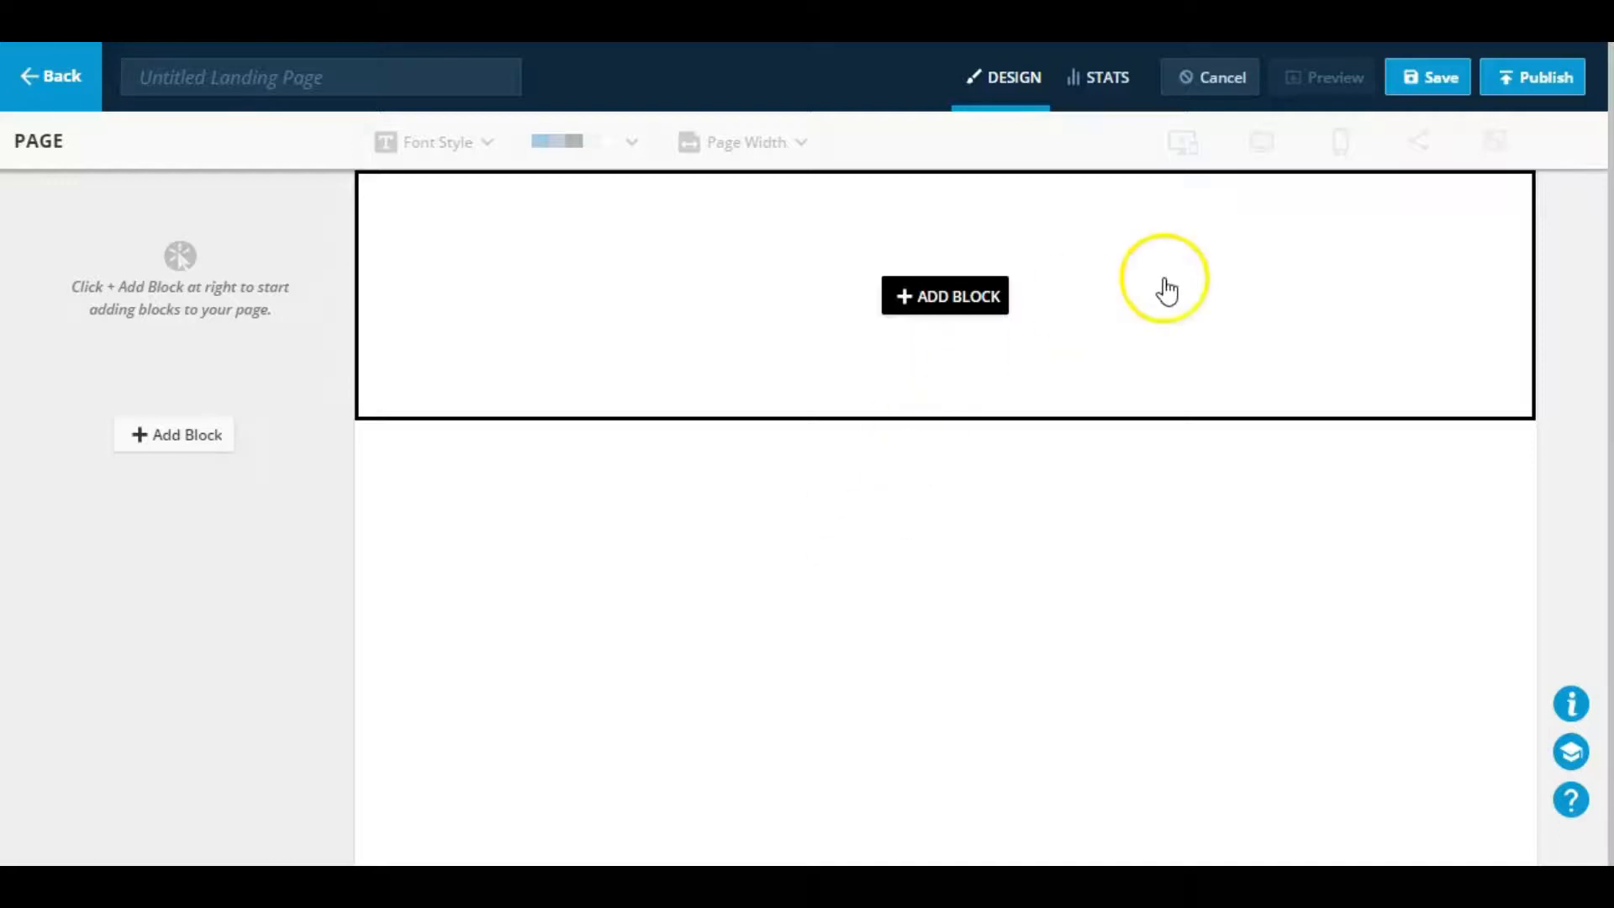
- Add a blank two-column block to the page and place an Image element in each column
{"action": "left_click", "coordinate": [1017, 308]}
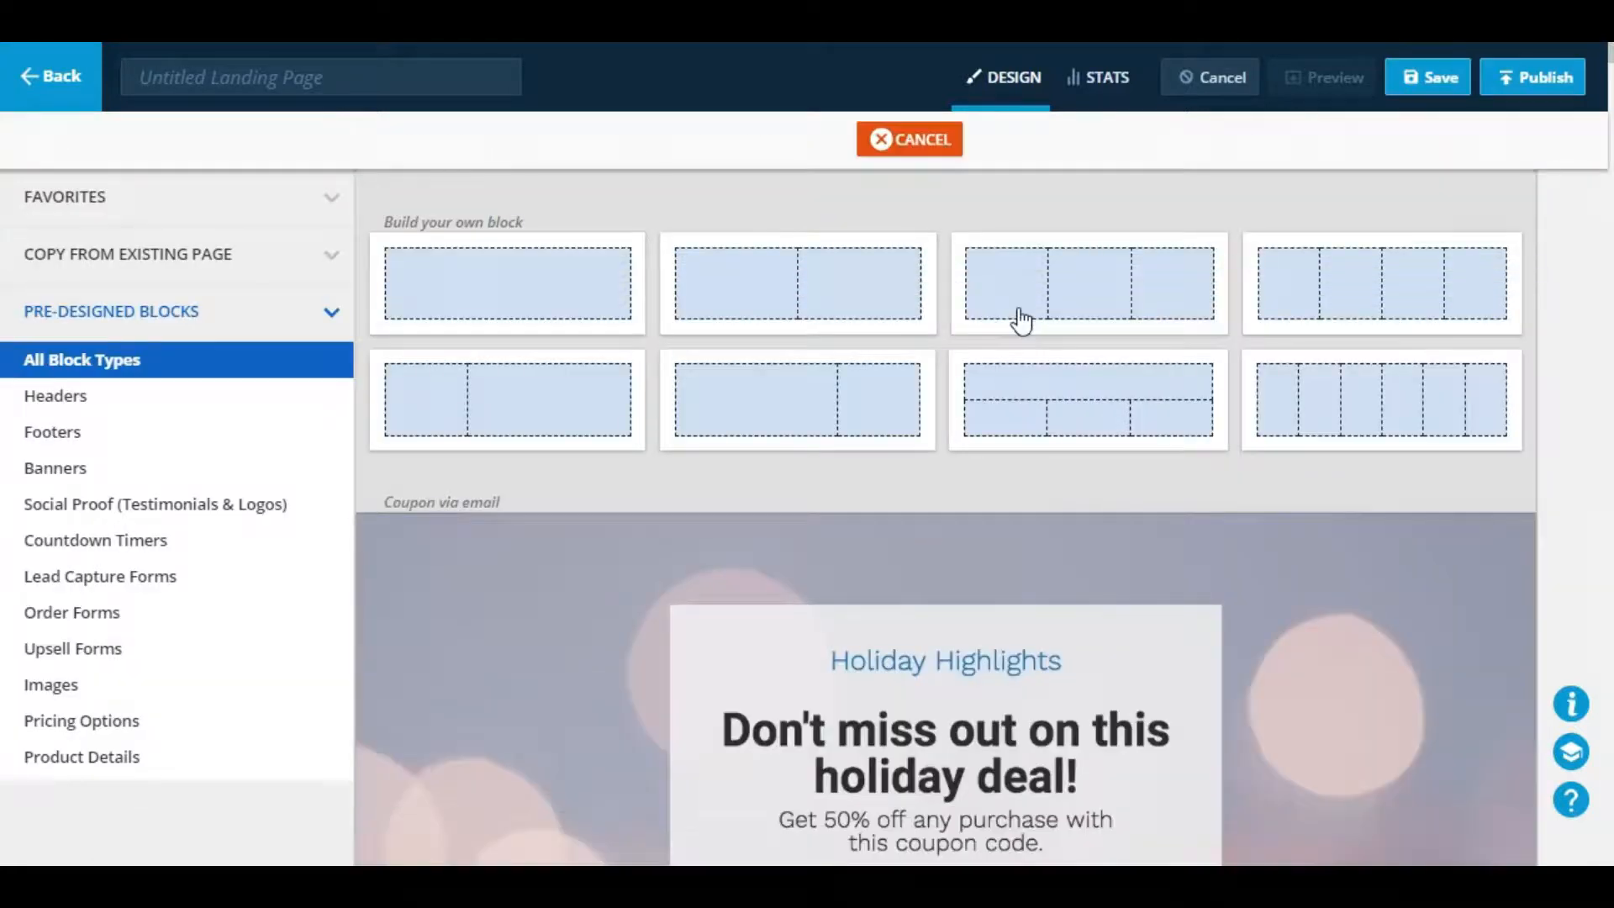
{"action": "left_click", "coordinate": [787, 307]}
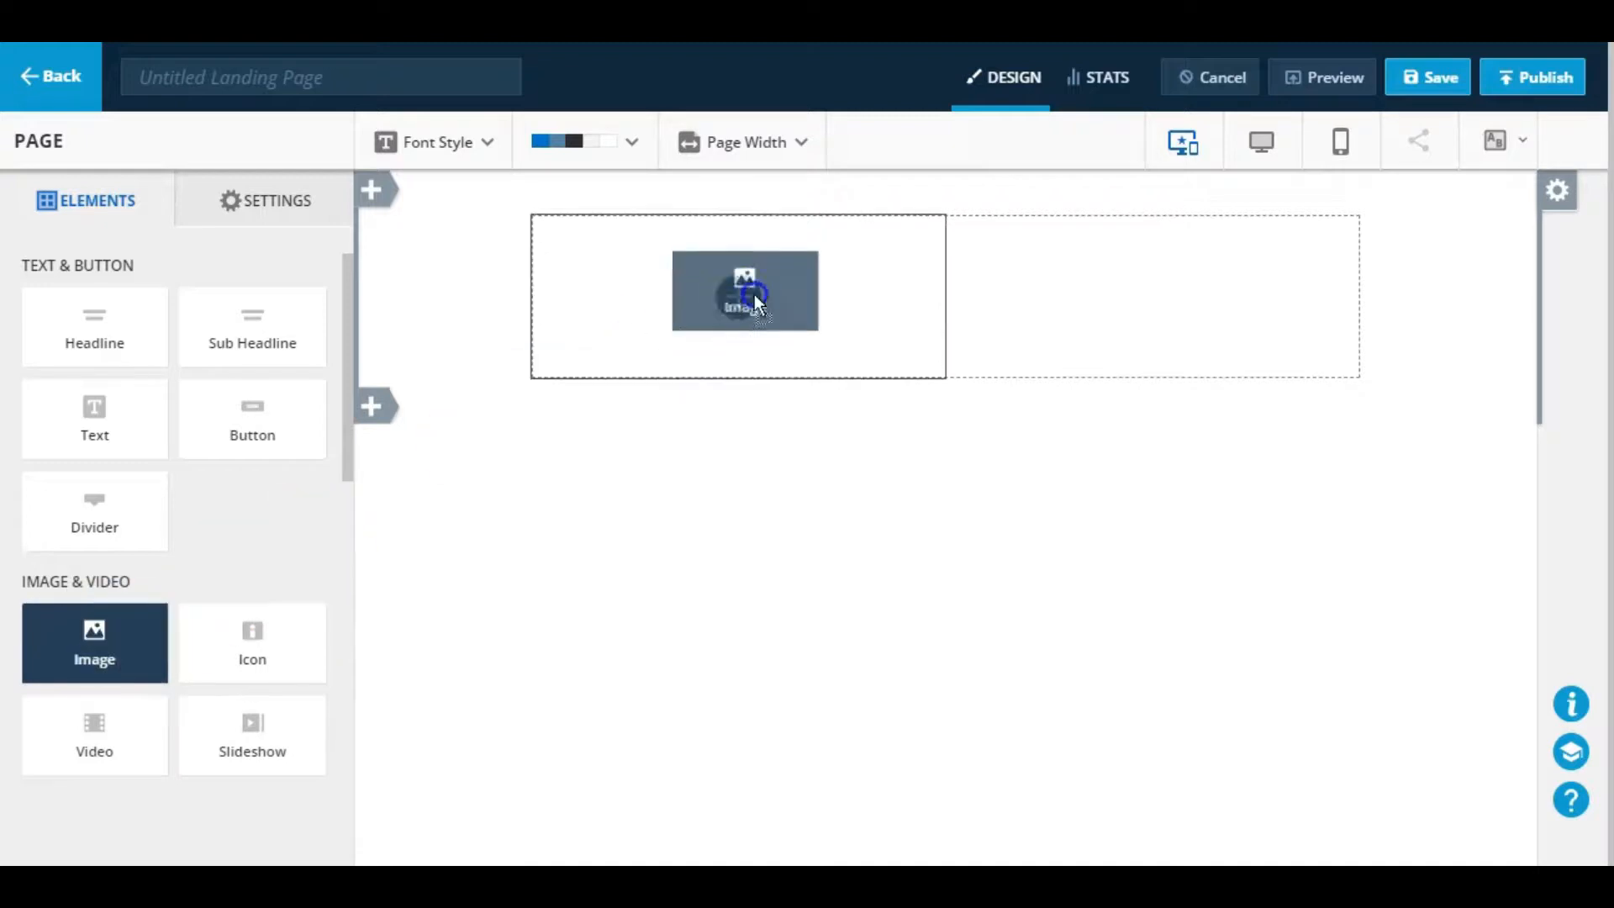
{"action": "left_click_drag", "start_coordinate": [729, 303], "coordinate": [754, 295]}
{"action": "left_click_drag", "start_coordinate": [98, 641], "coordinate": [1091, 352]}
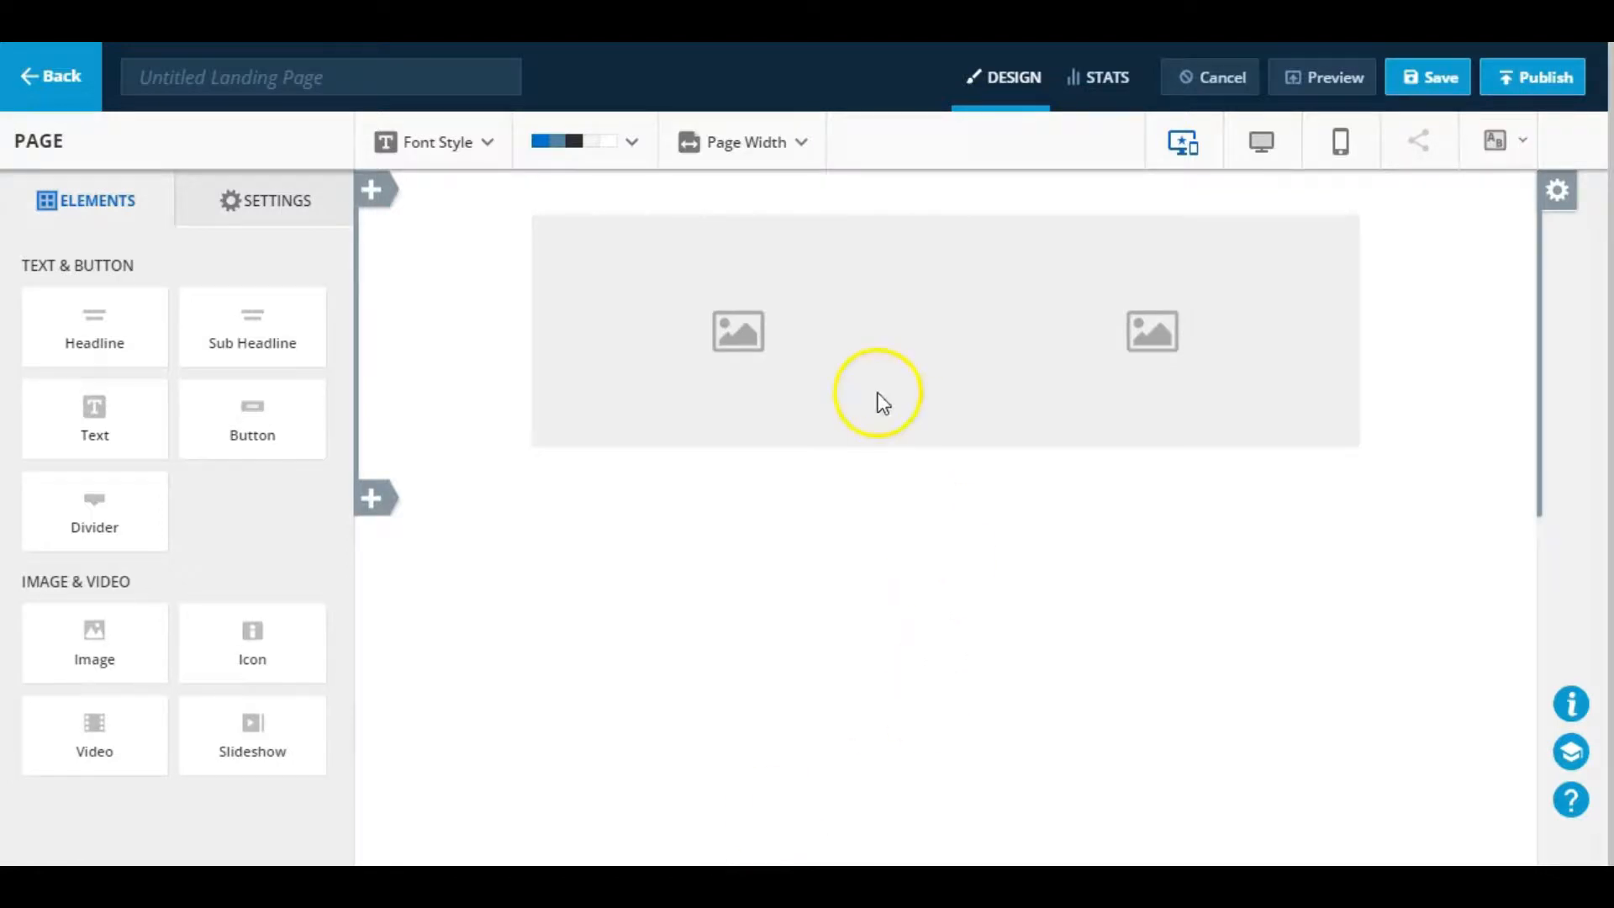
- Fill the first column's image placeholder with the "Crushed it." picture from the image library
{"action": "left_click", "coordinate": [745, 336]}
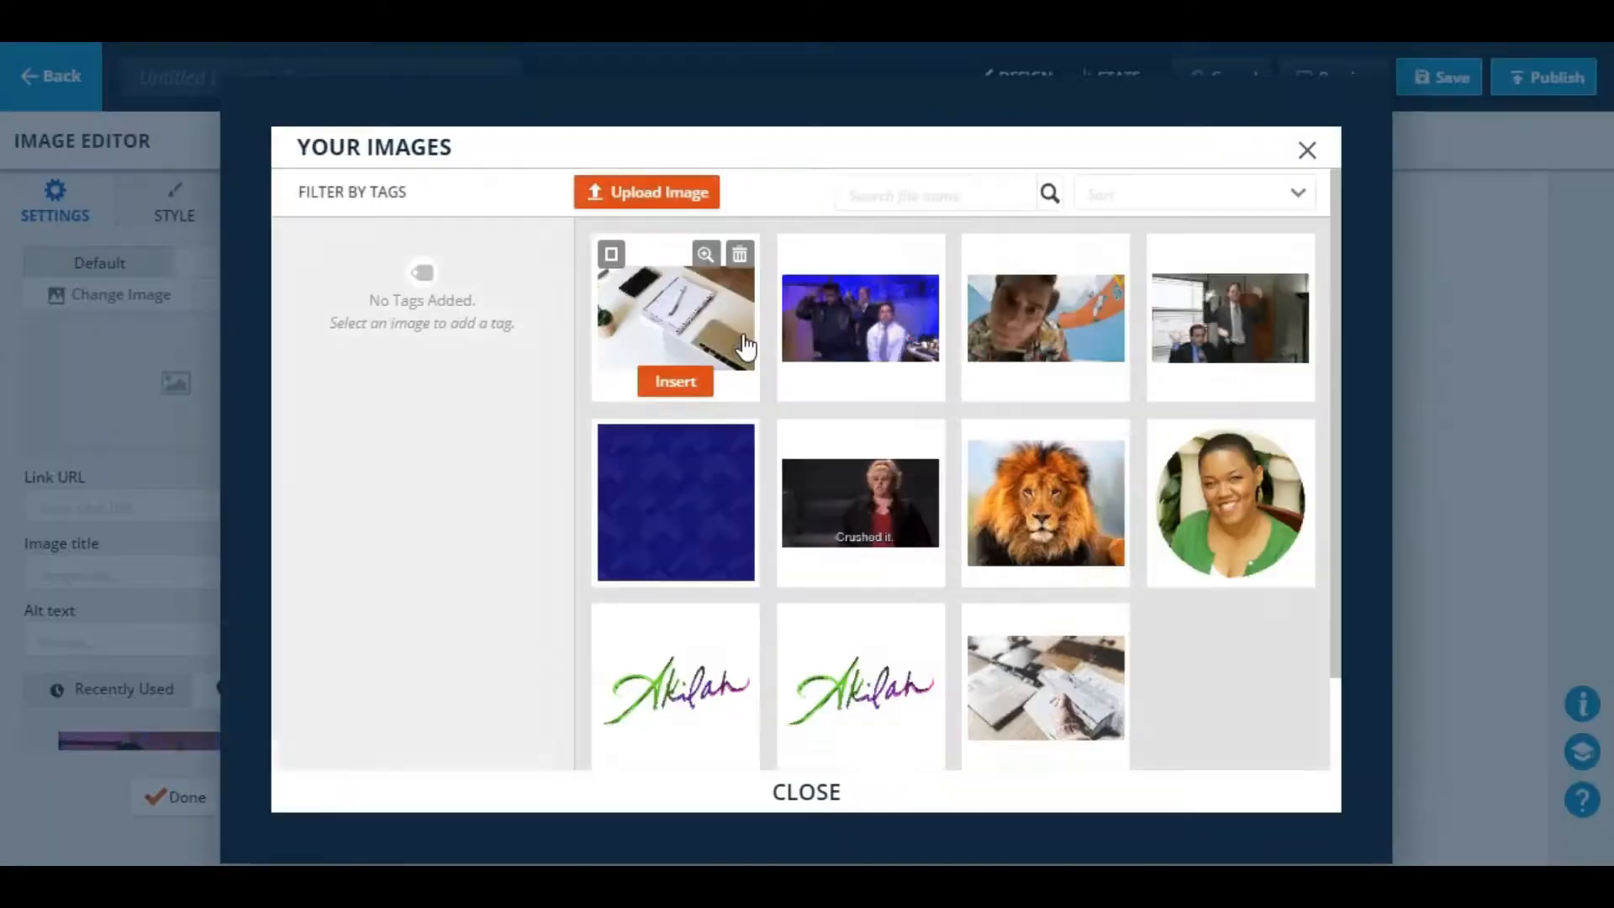
{"action": "mouse_move", "coordinate": [918, 496]}
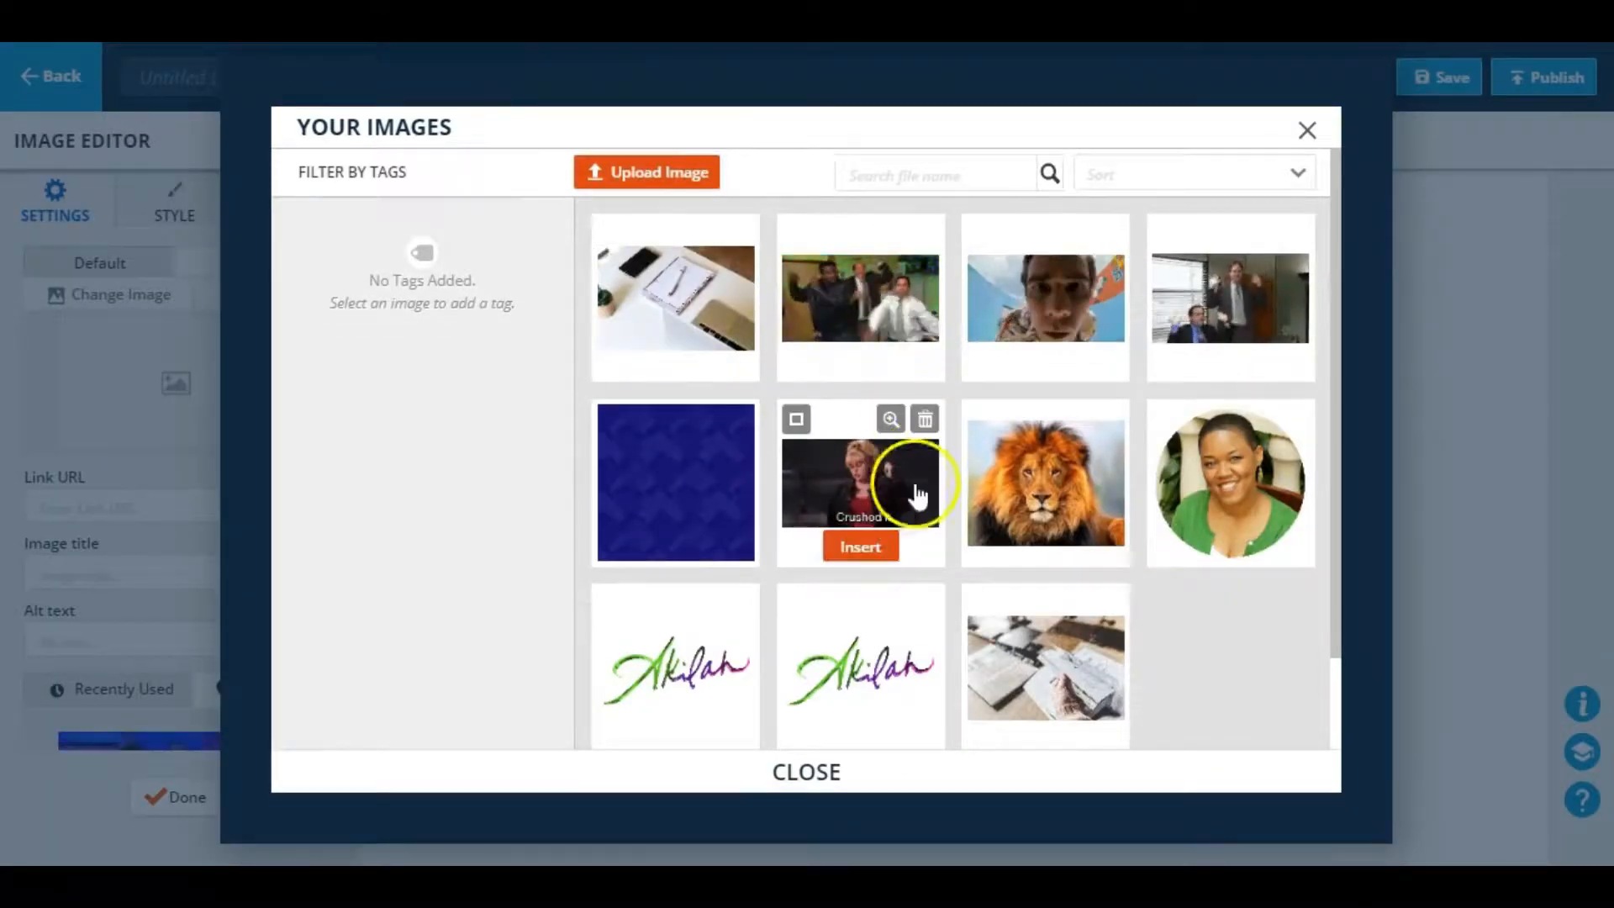
{"action": "left_click", "coordinate": [860, 547]}
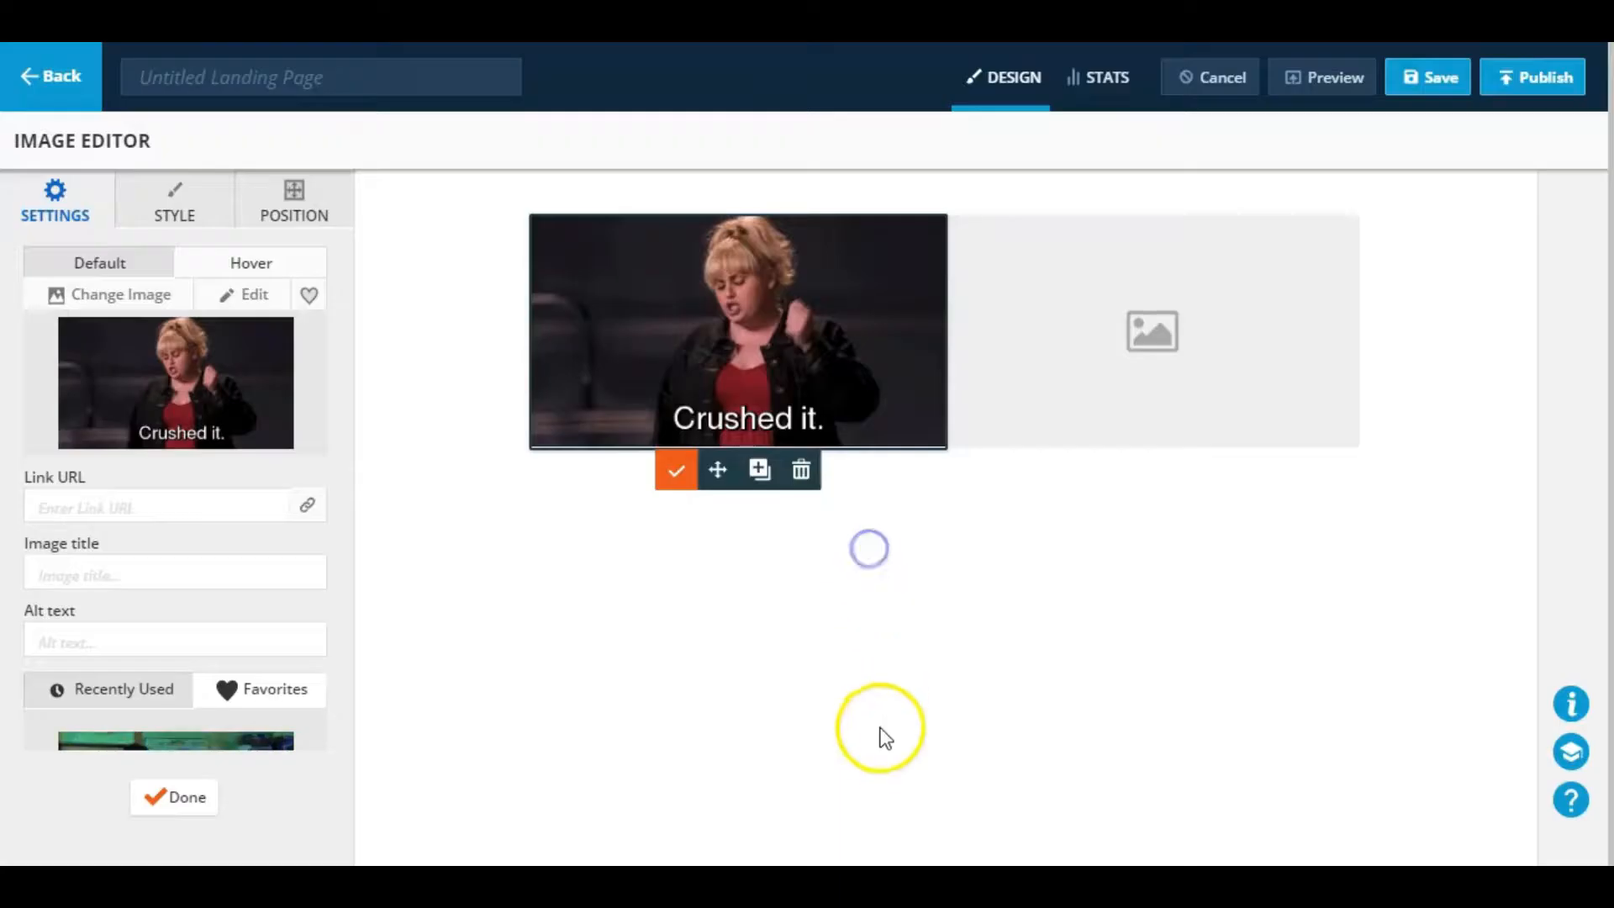
{"action": "left_click", "coordinate": [684, 477]}
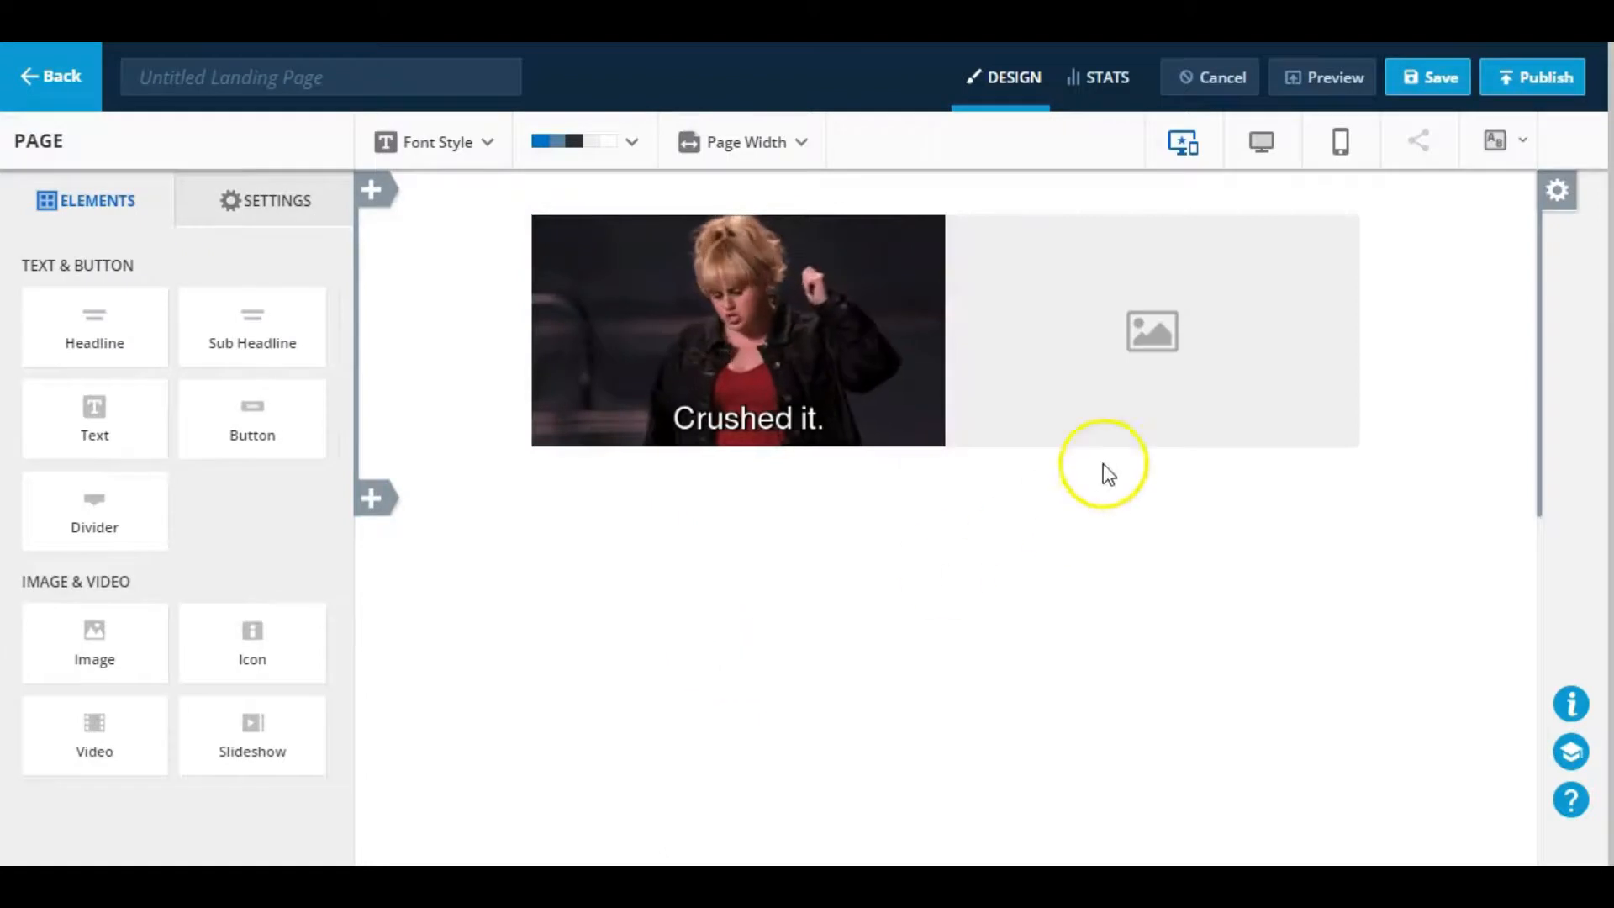
- Fill the second column's image placeholder with the library picture of two men raising their hands in an office
{"action": "left_click", "coordinate": [1149, 337]}
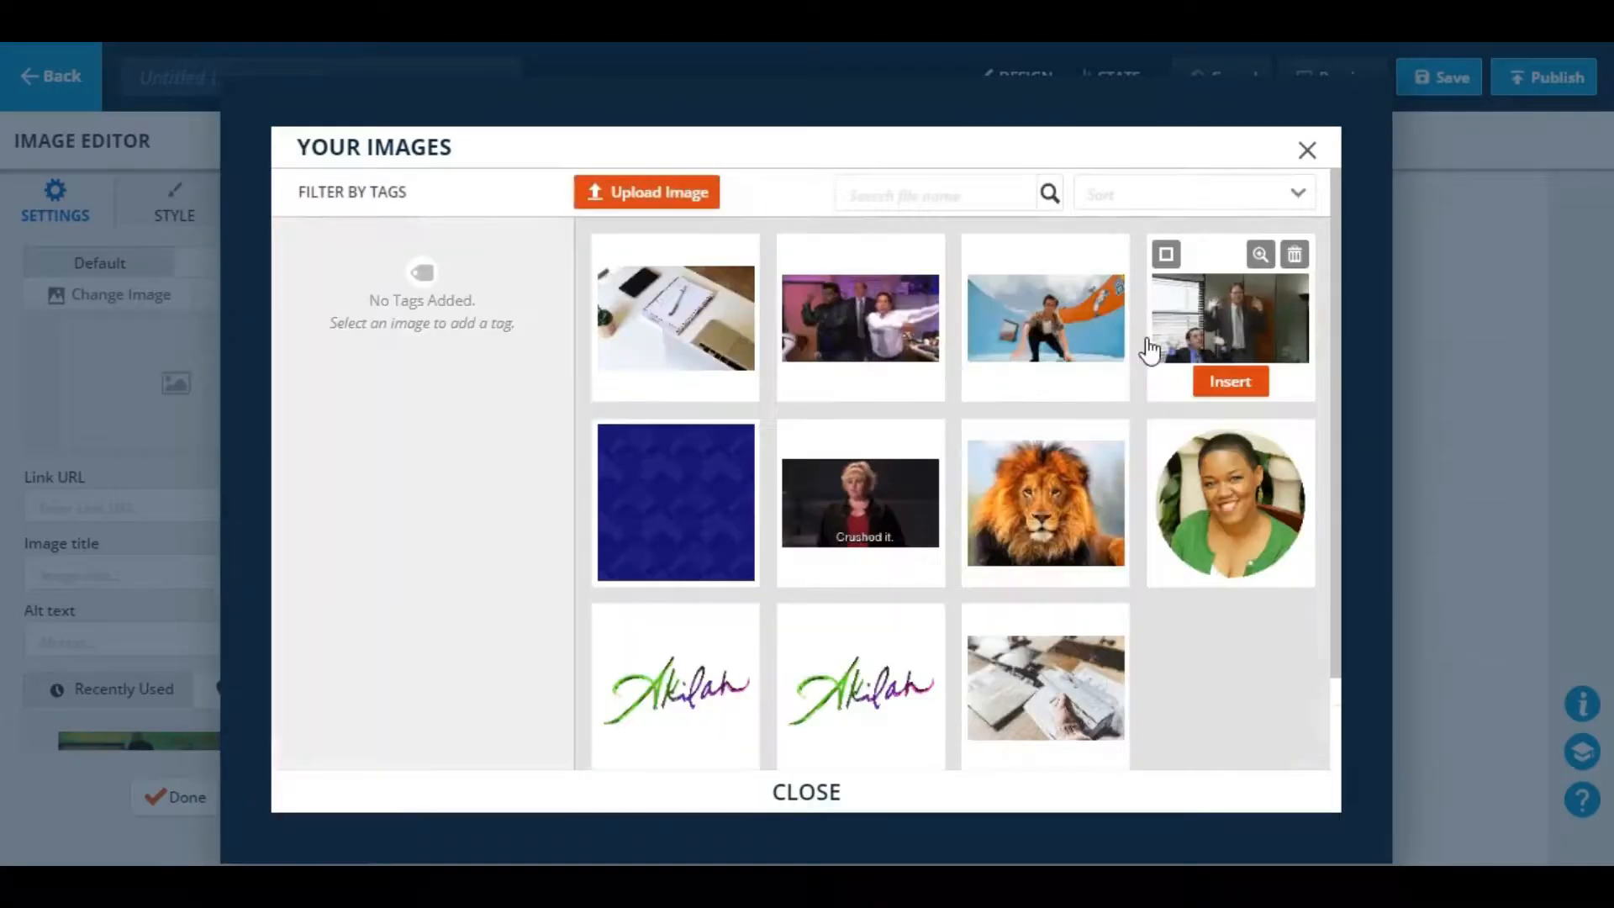
{"action": "left_click", "coordinate": [1229, 363]}
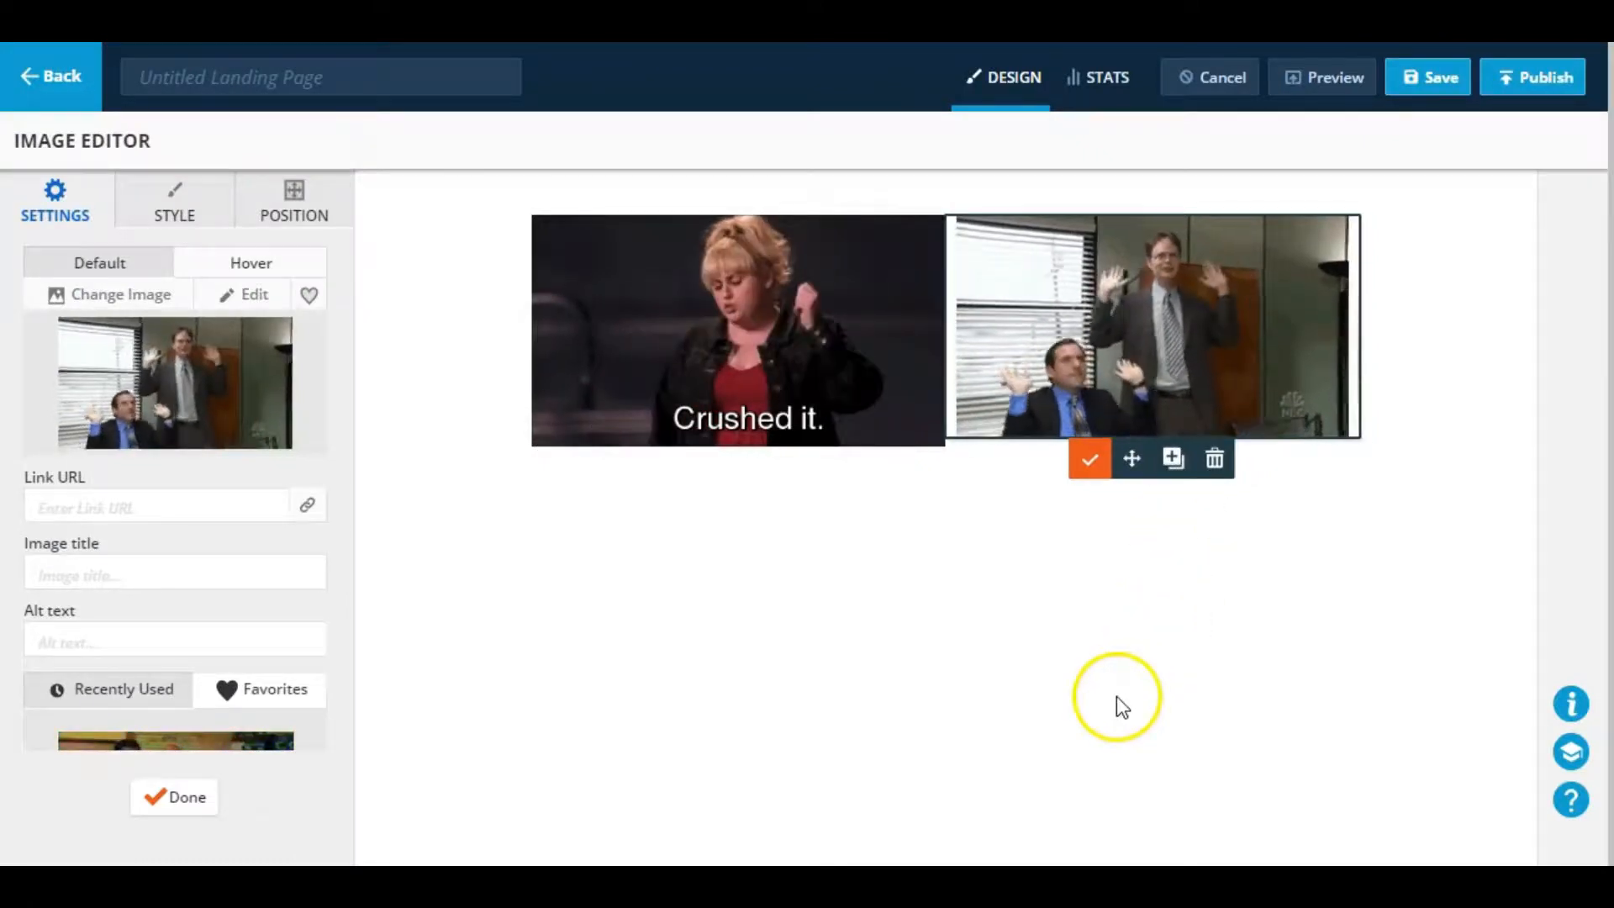
{"action": "left_click", "coordinate": [1083, 465]}
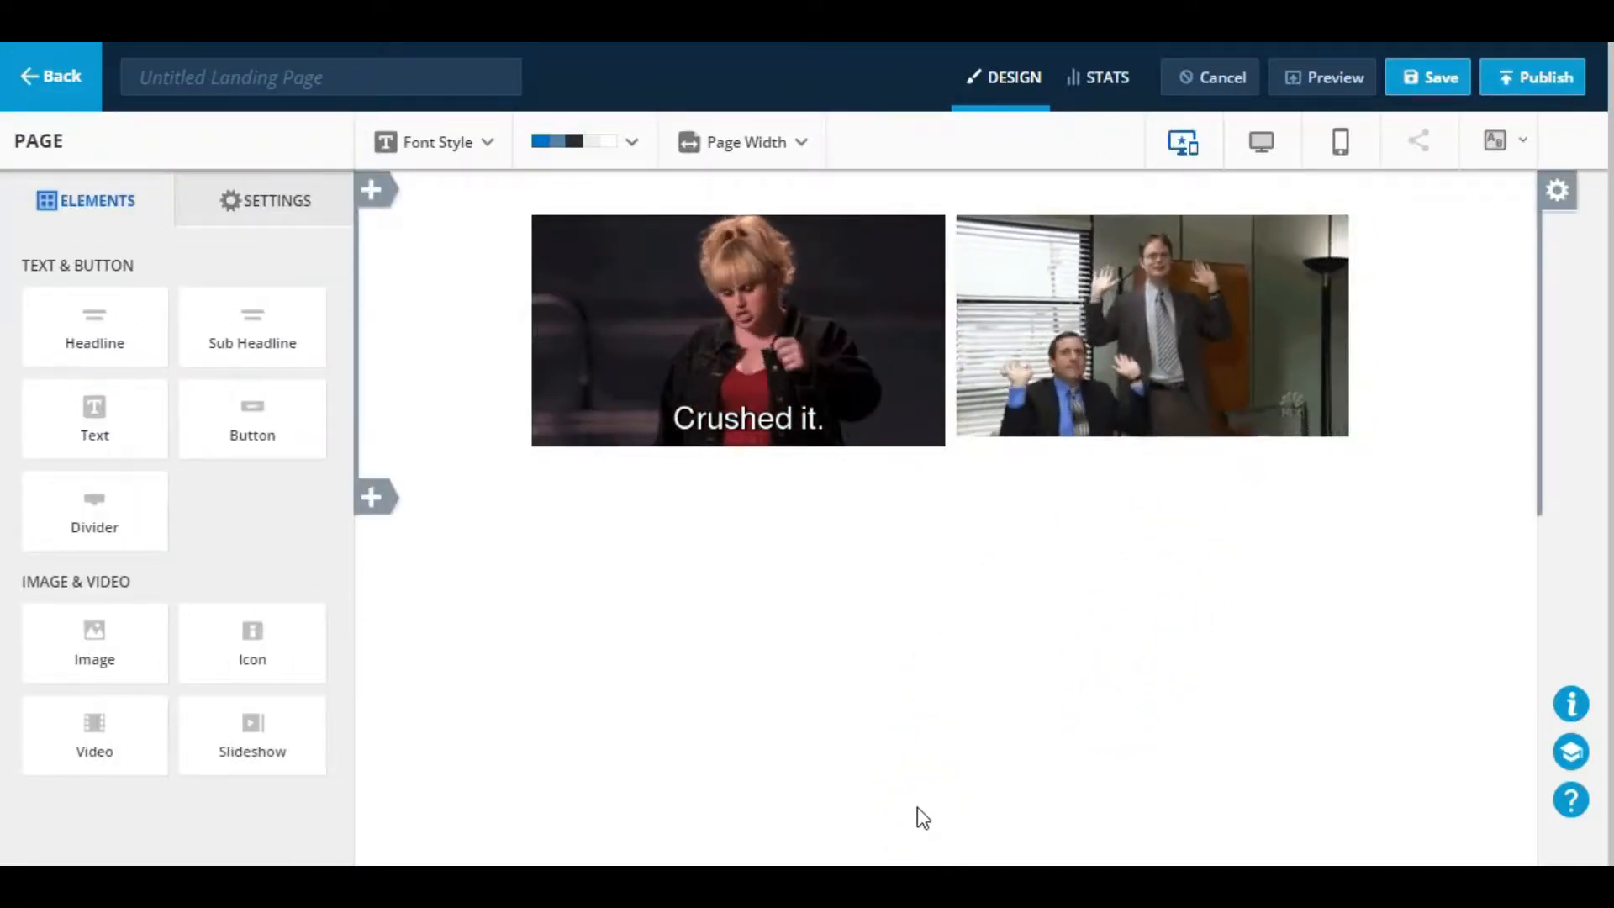
- Shrink the "Crushed it." image slightly so that its height matches the neighbouring office image
{"action": "left_click", "coordinate": [814, 324]}
{"action": "left_click", "coordinate": [839, 719]}
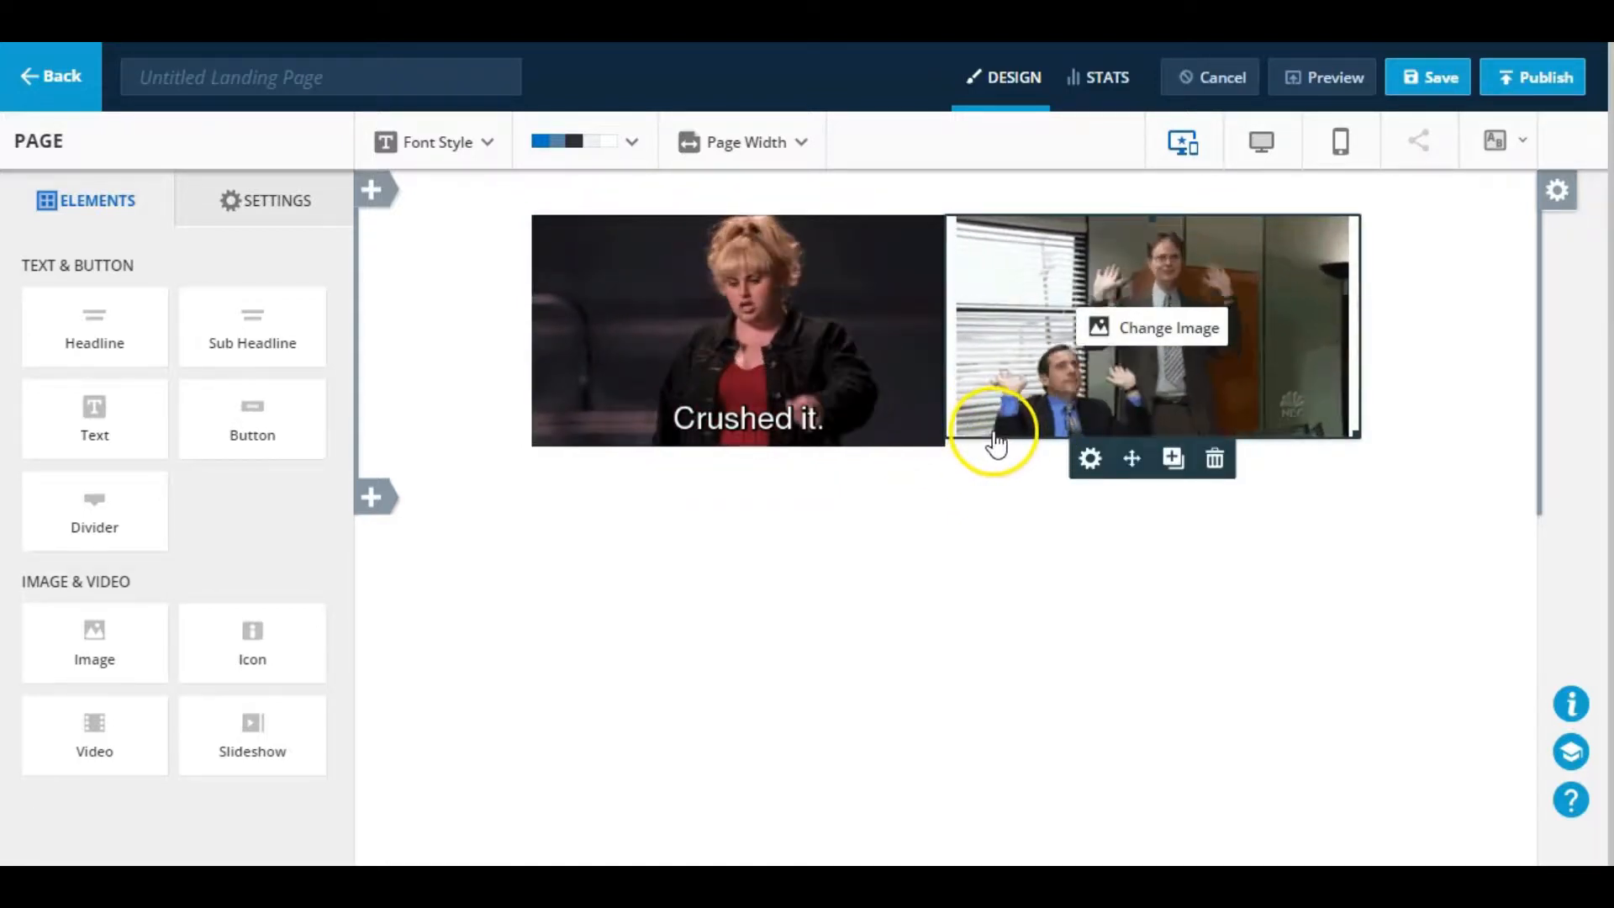
{"action": "mouse_move", "coordinate": [931, 445]}
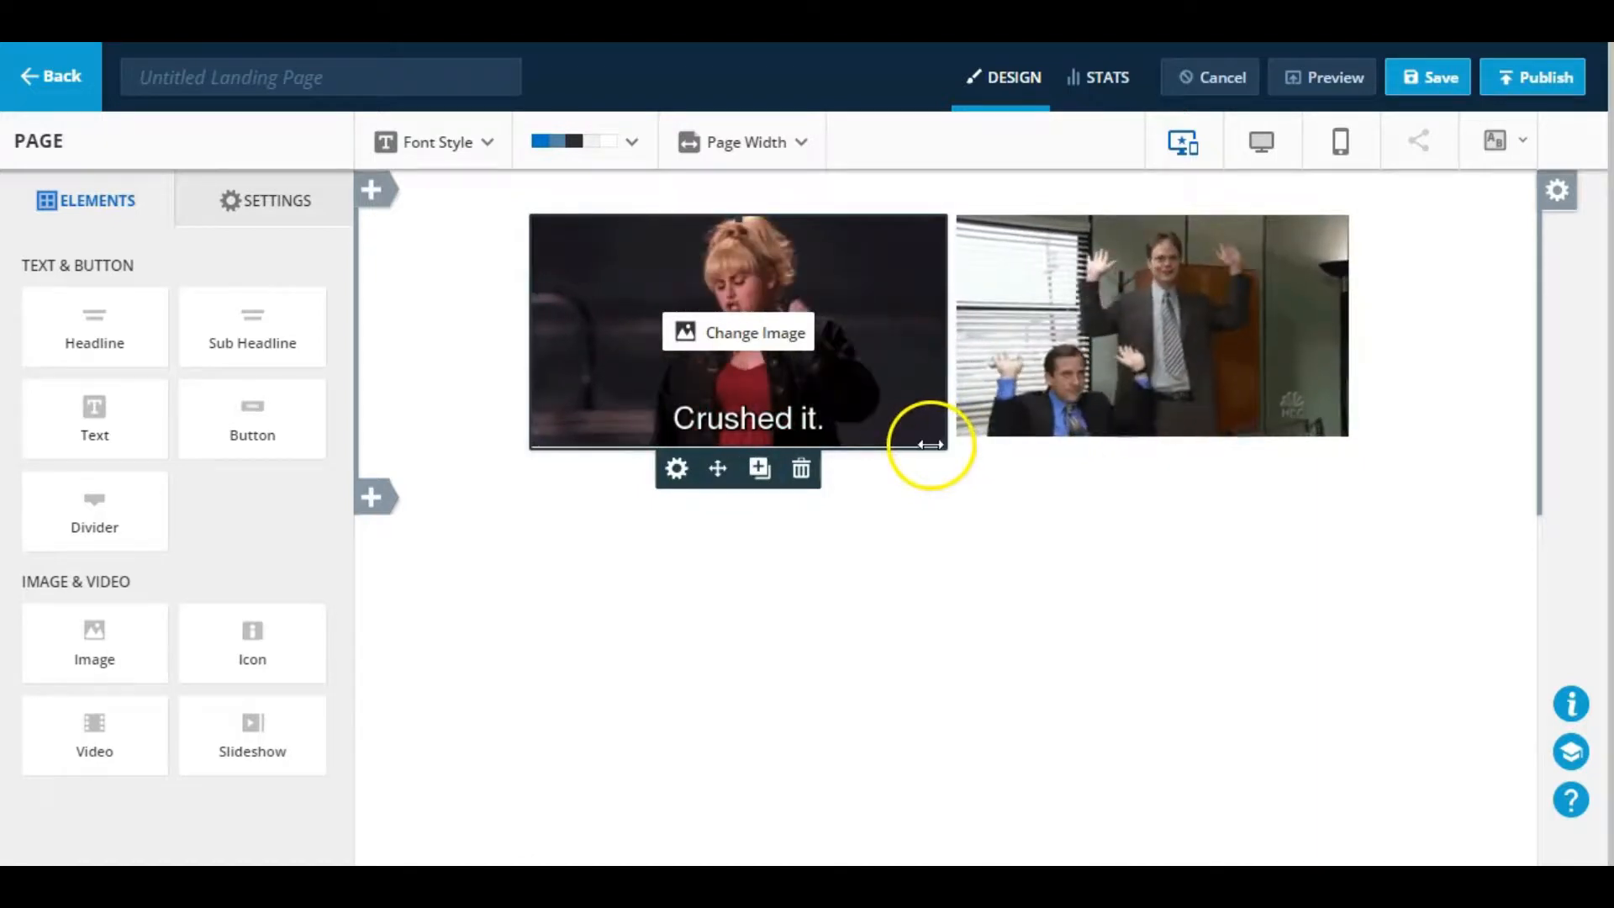
{"action": "left_click_drag", "start_coordinate": [930, 444], "coordinate": [915, 426]}
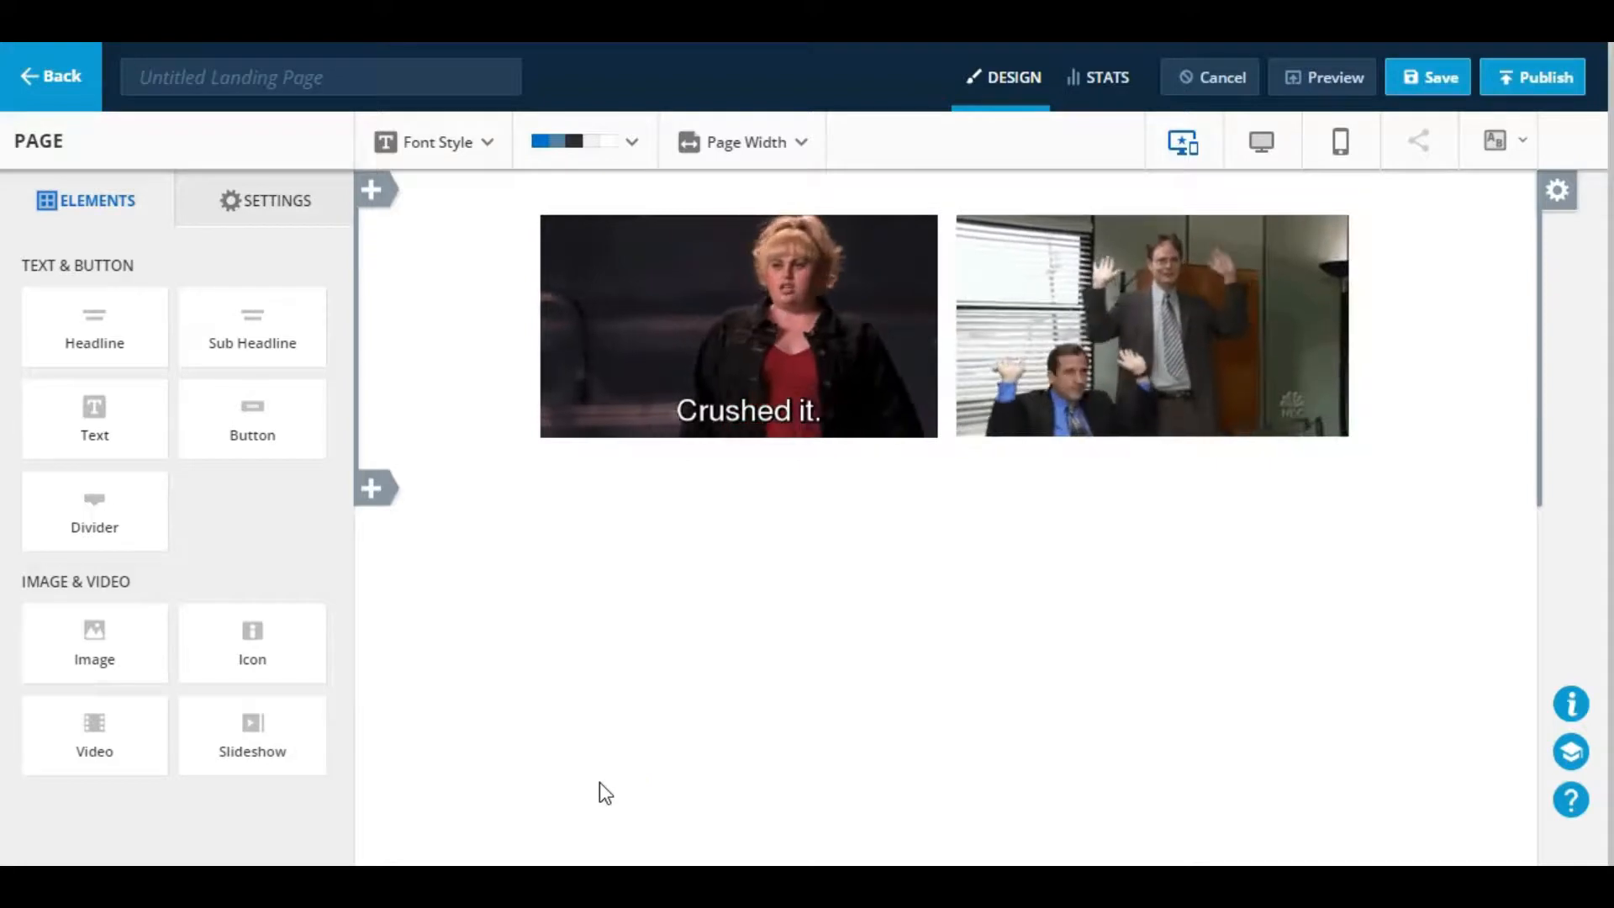
- Examine the settings of the "Crushed it." image, including link URL, image title and alt text, and close the image editor
{"action": "left_click", "coordinate": [621, 412]}
{"action": "left_click", "coordinate": [748, 339]}
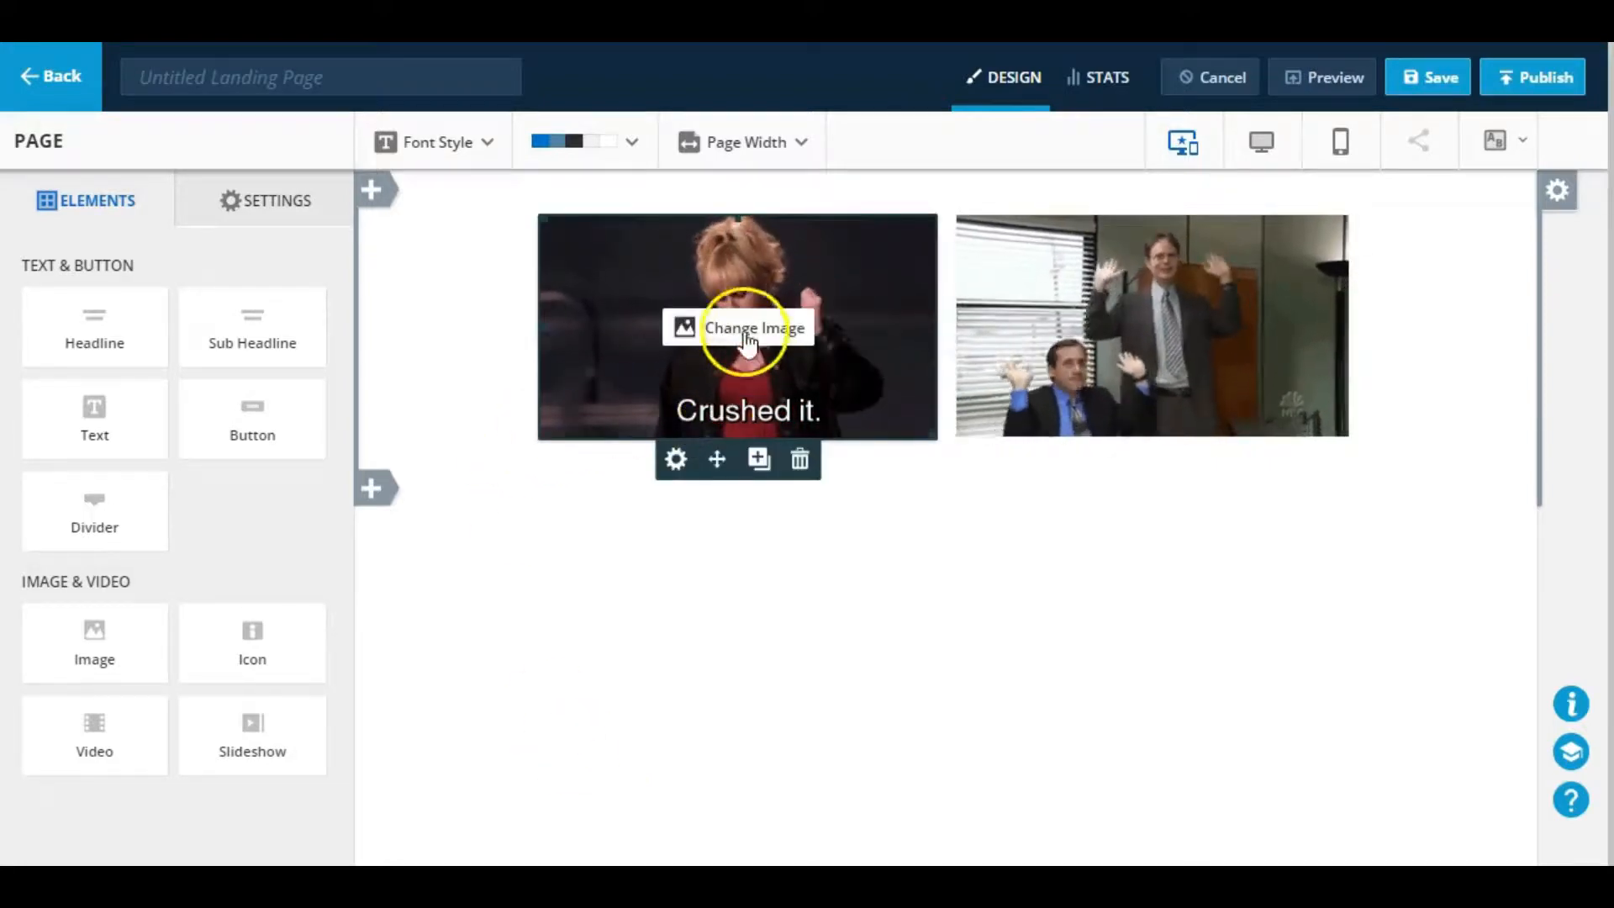
{"action": "left_click", "coordinate": [676, 460]}
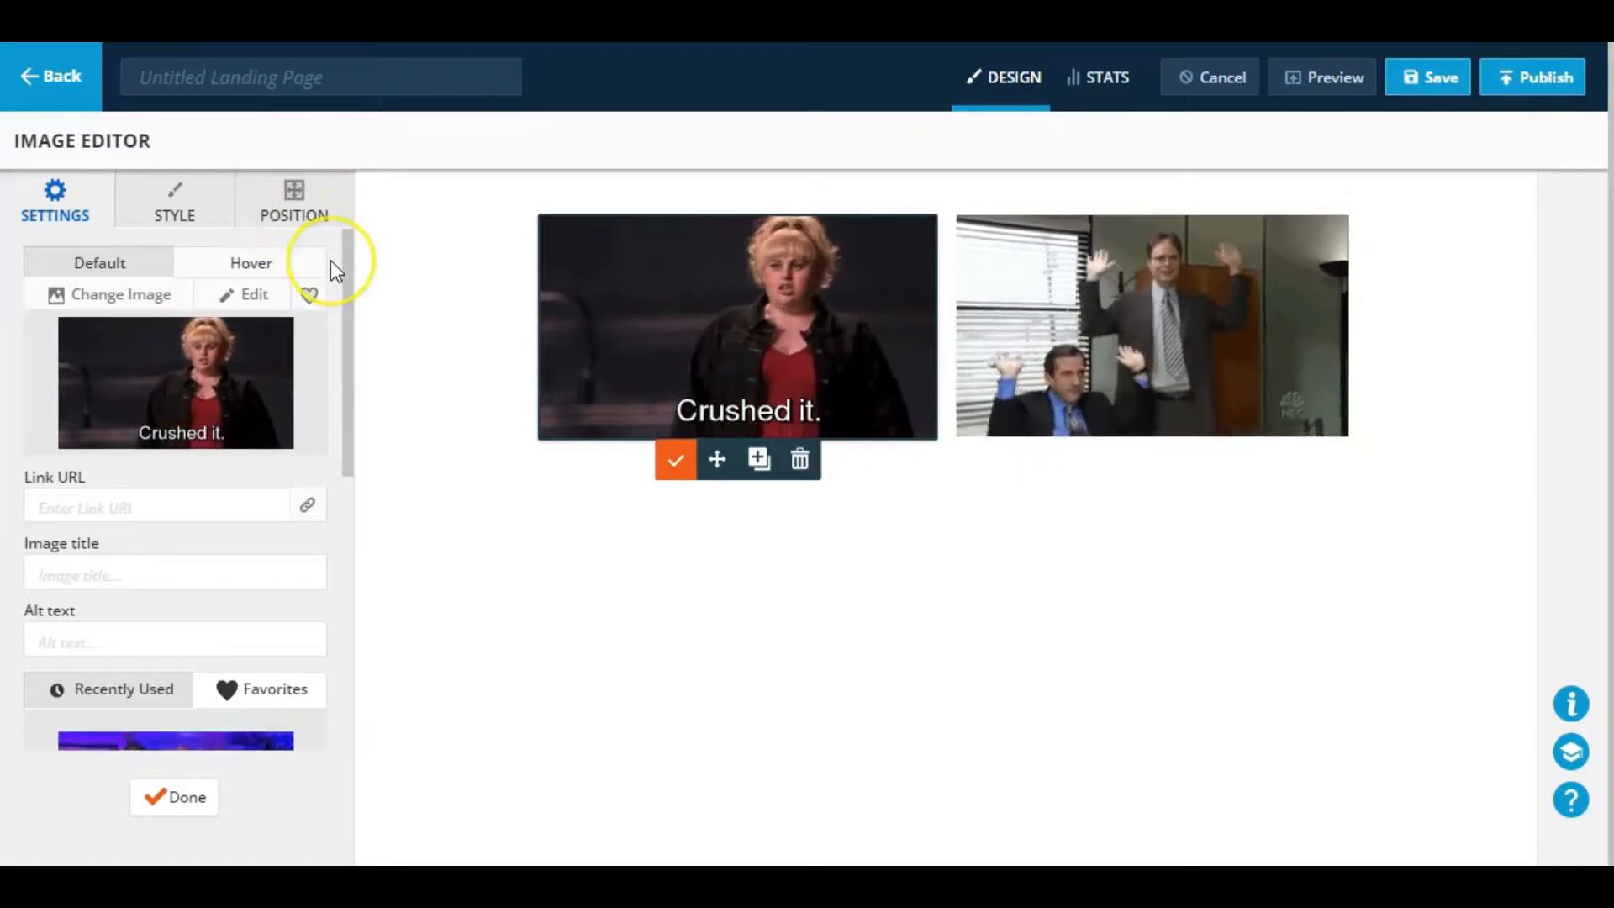
{"action": "left_click", "coordinate": [244, 574]}
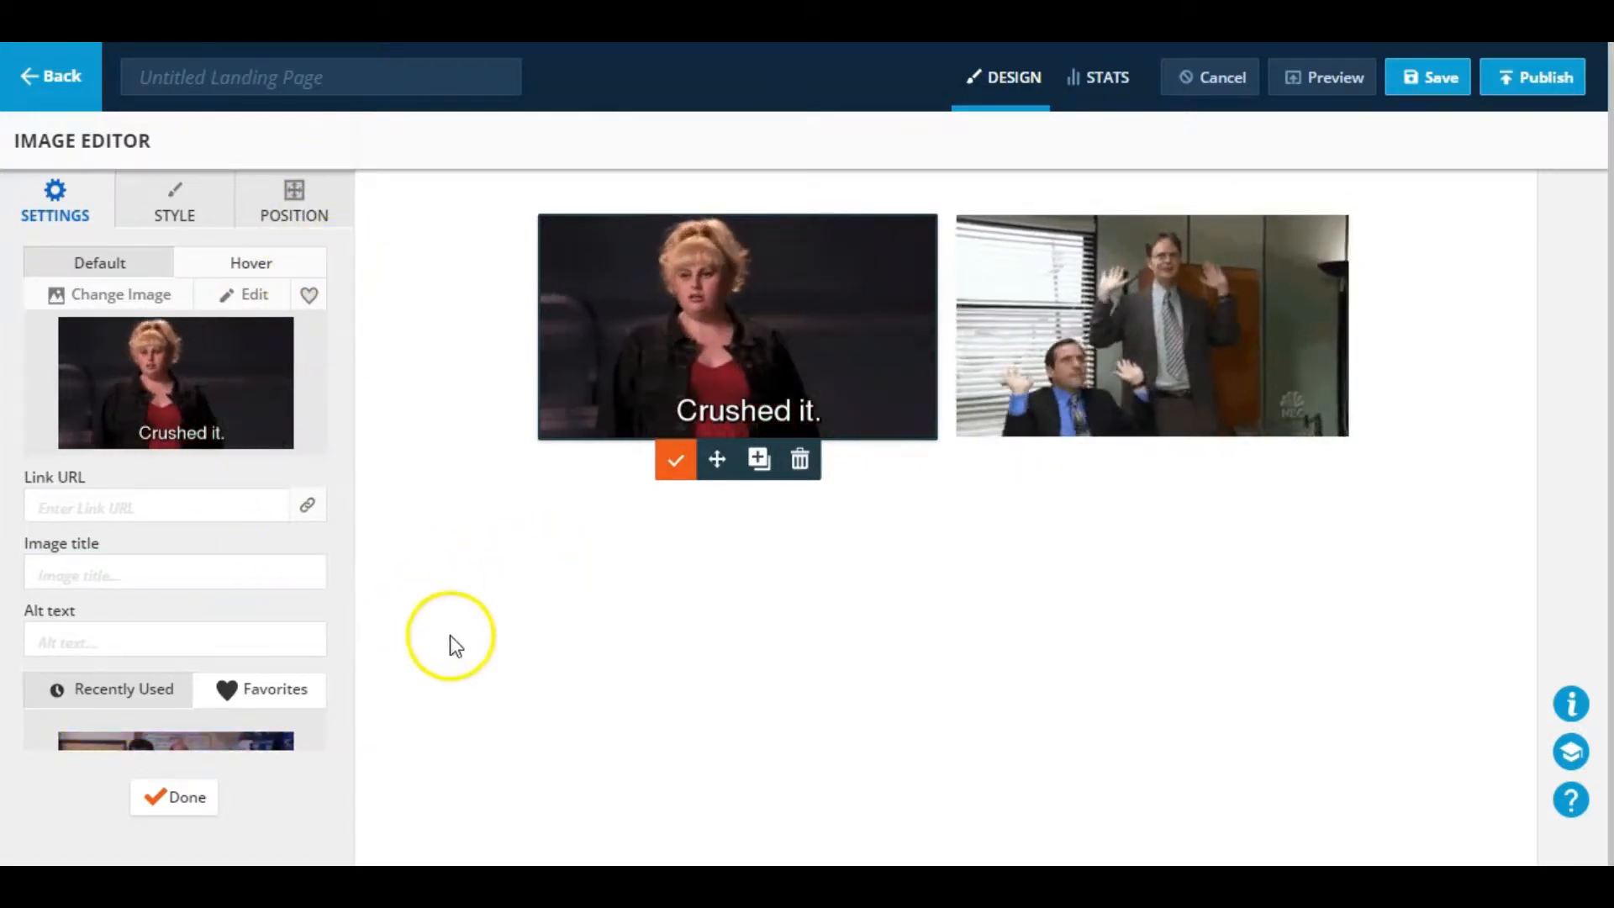
{"action": "left_click", "coordinate": [676, 465]}
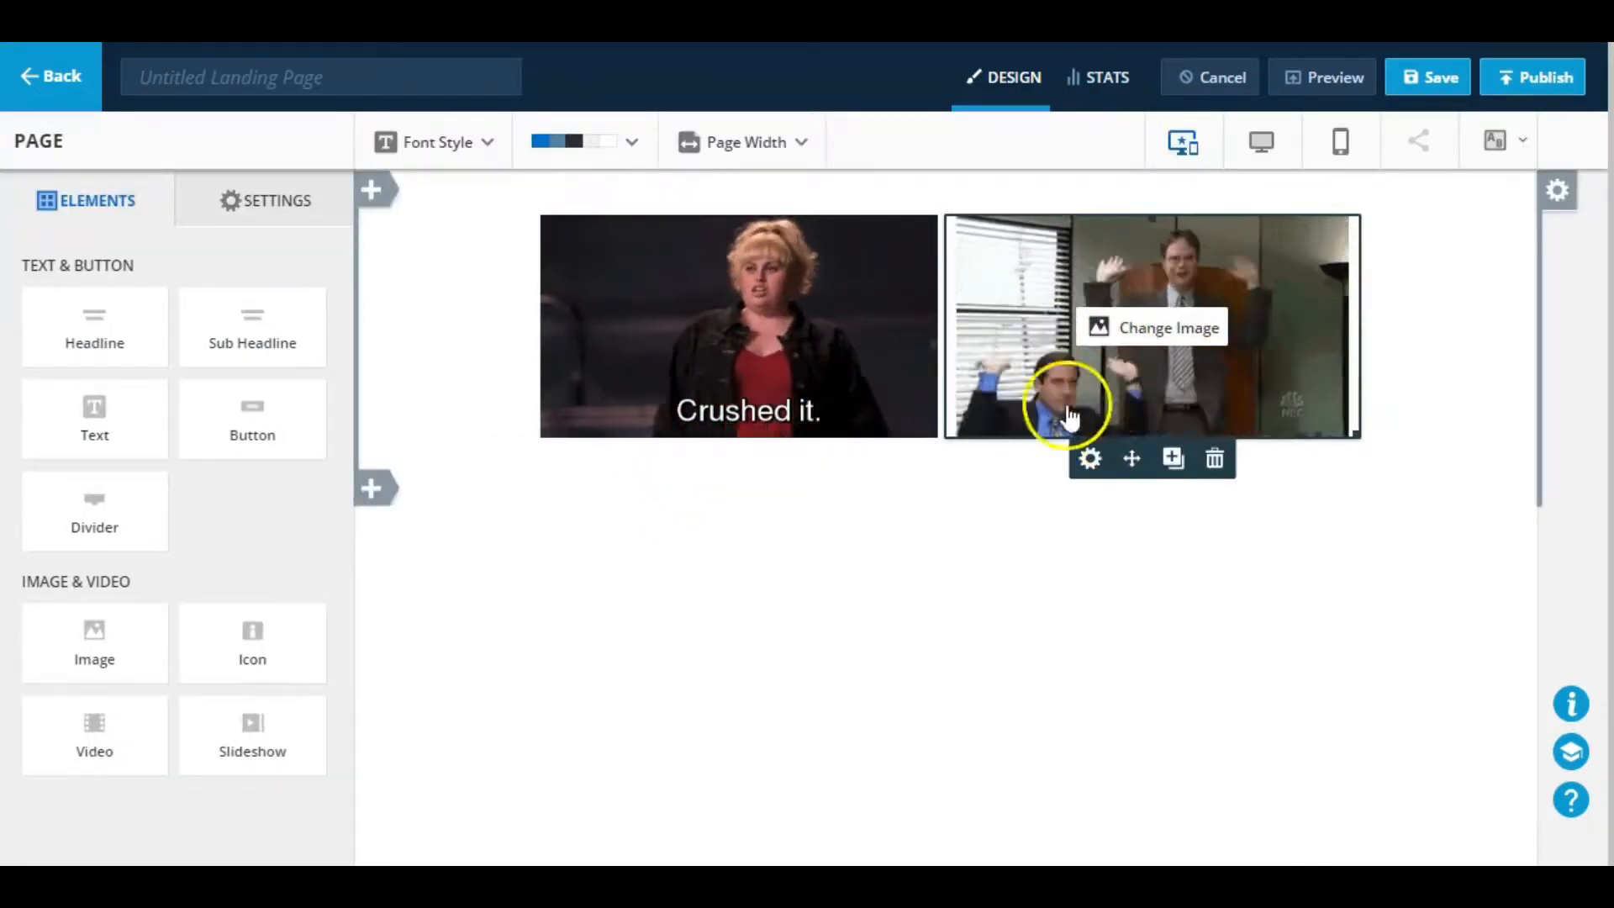
{"action": "left_click", "coordinate": [778, 381]}
{"action": "left_click", "coordinate": [1120, 375]}
{"action": "left_click", "coordinate": [836, 402]}
{"action": "left_click", "coordinate": [1137, 372]}
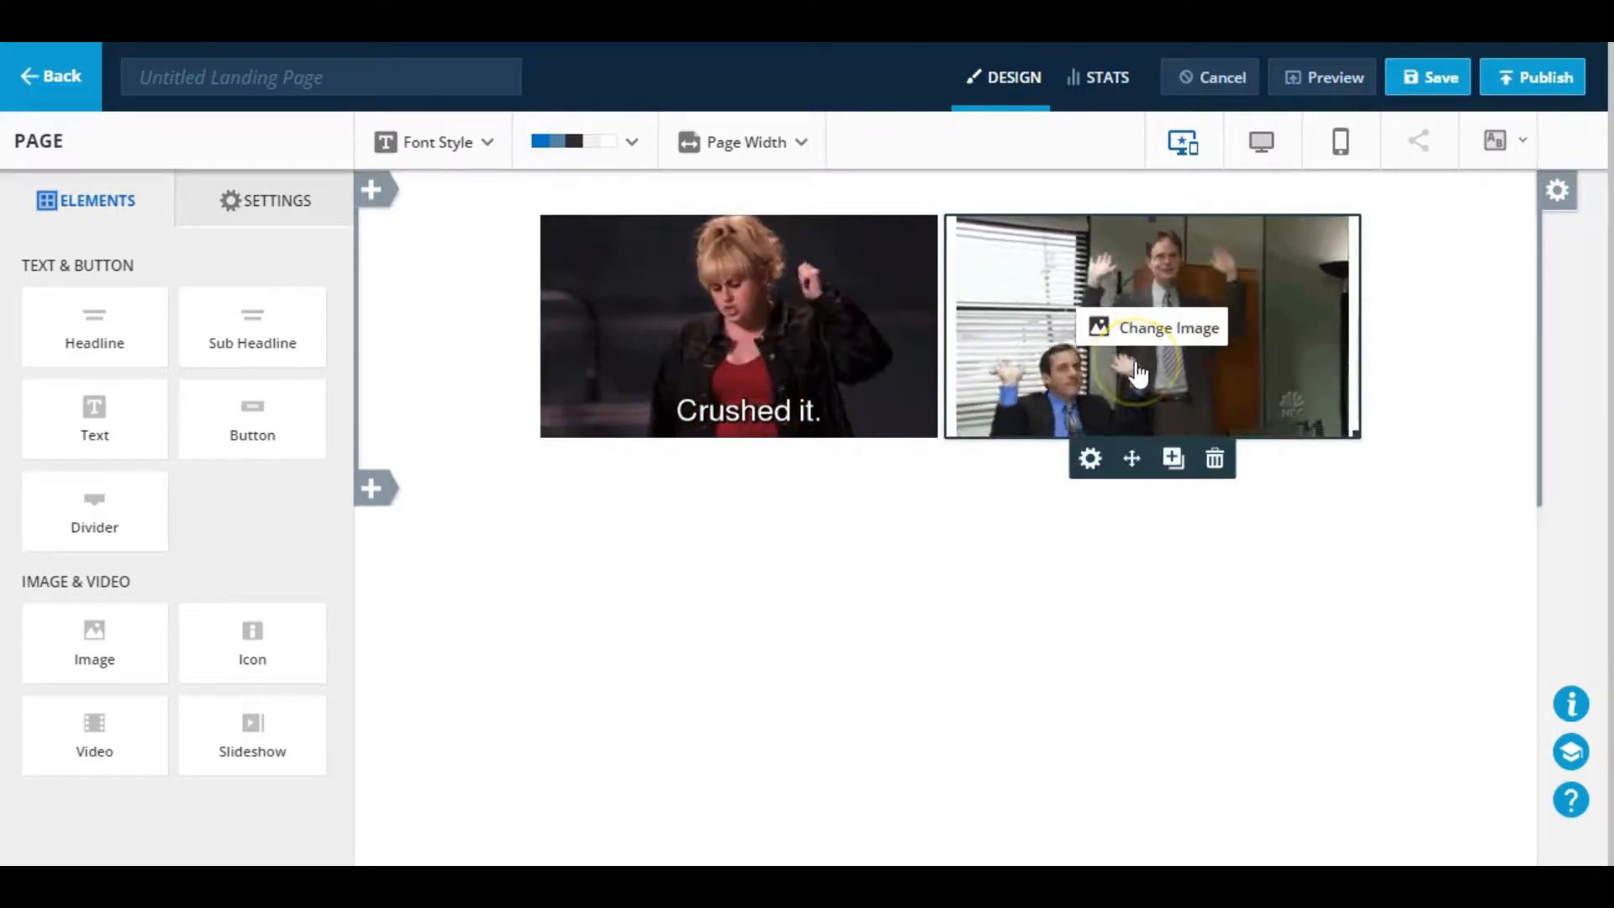
{"action": "left_click", "coordinate": [1079, 462]}
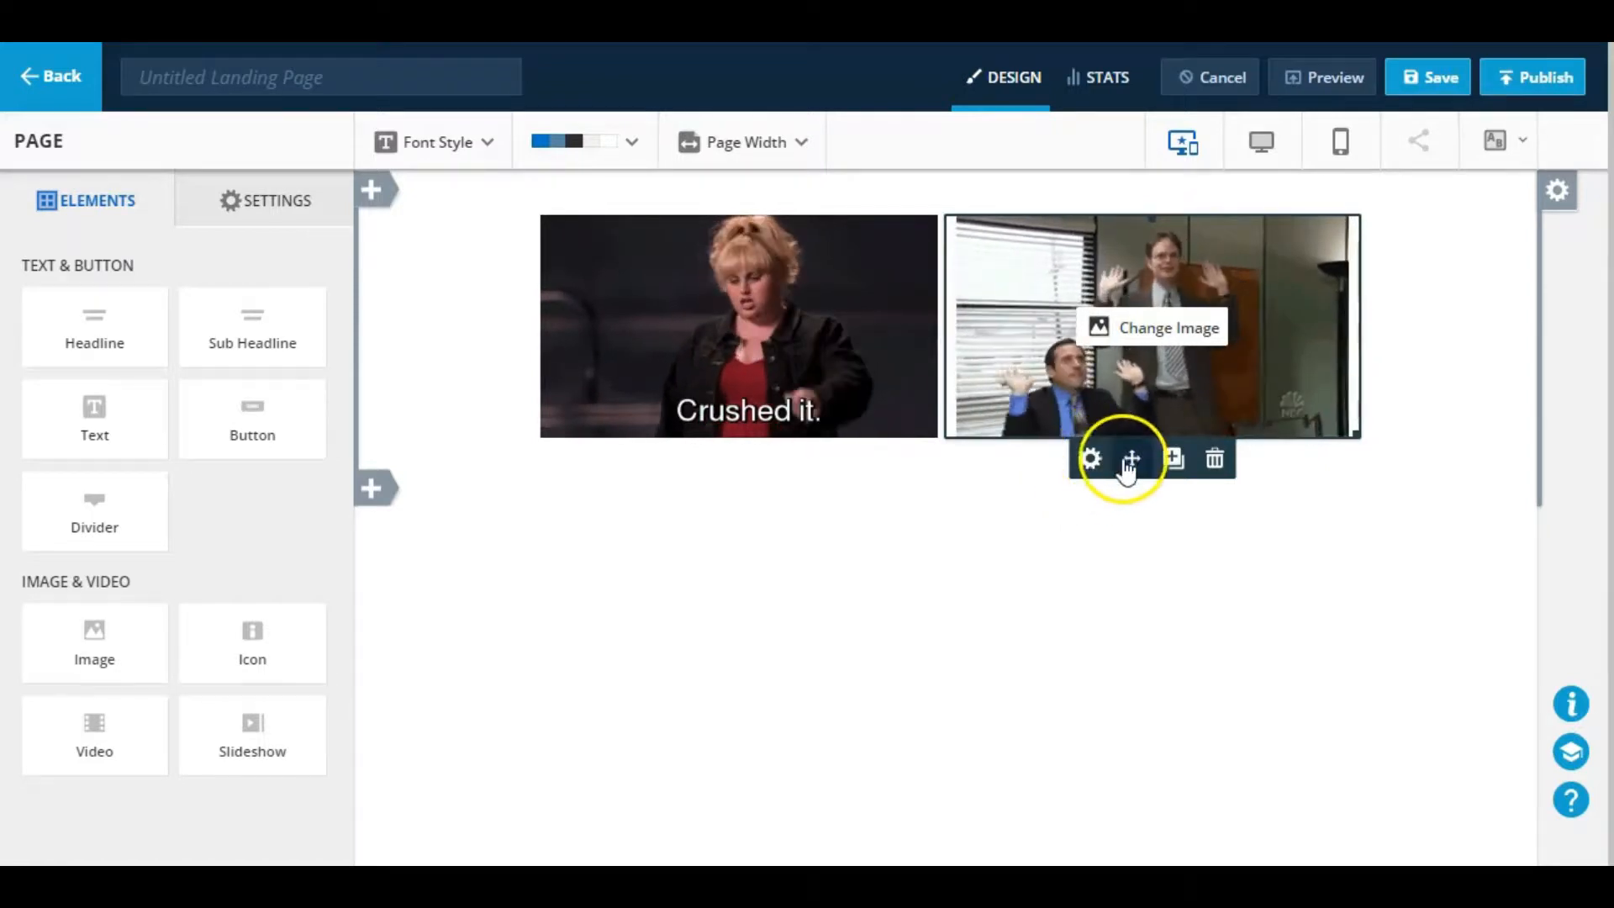
- Swap the two images so the office image is in the first column and "Crushed it." in the second
{"action": "left_click_drag", "start_coordinate": [1130, 471], "coordinate": [667, 331]}
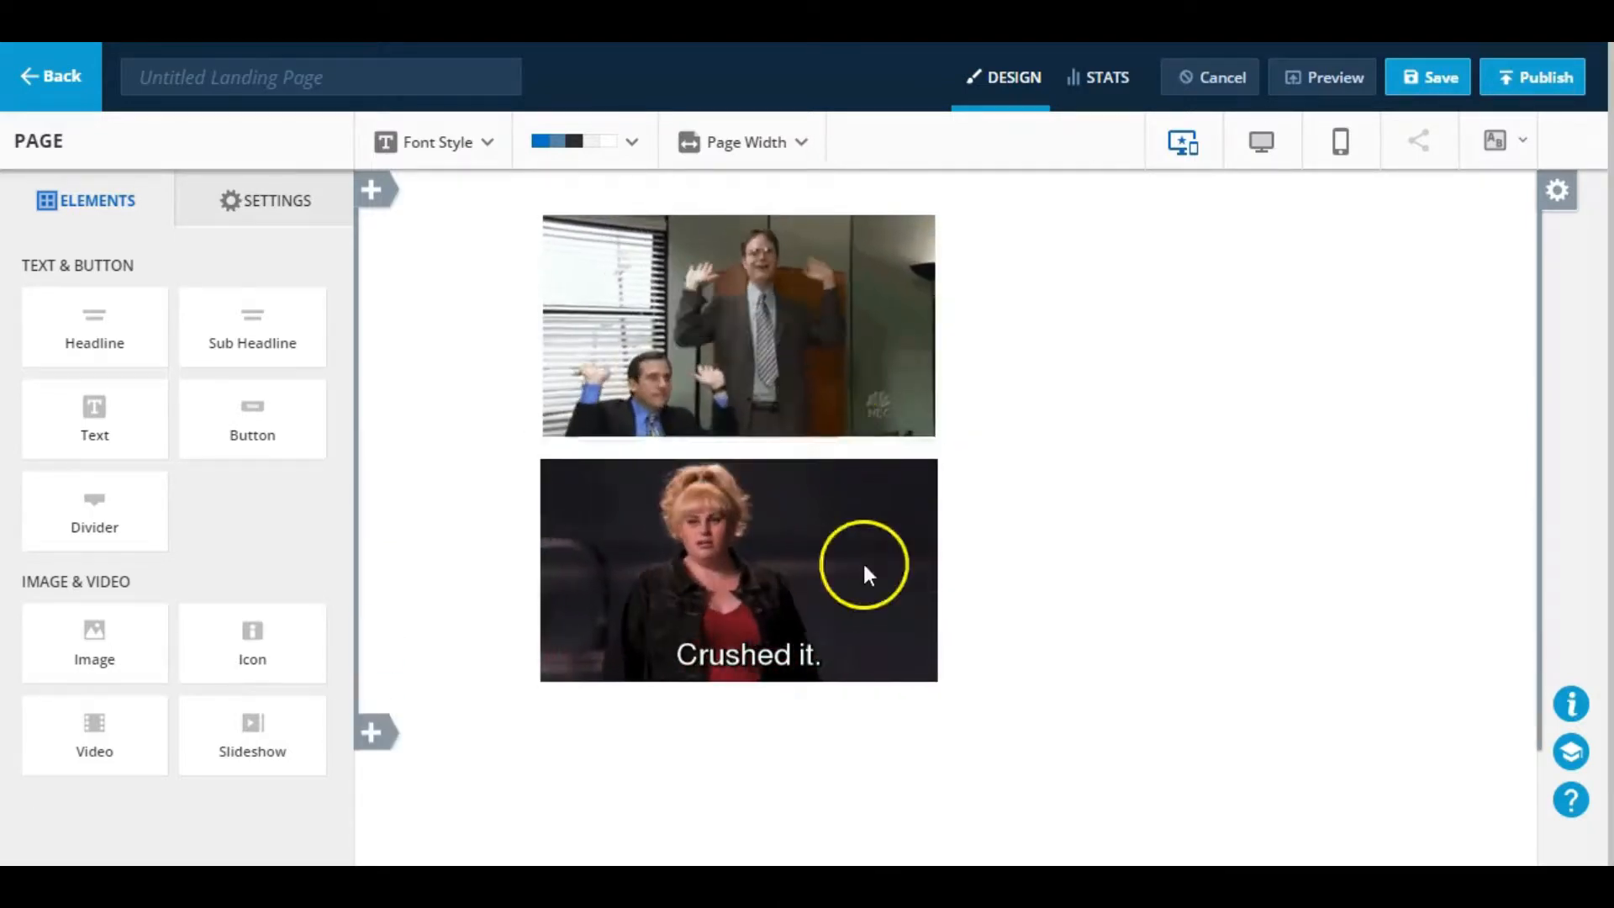
{"action": "left_click_drag", "start_coordinate": [839, 606], "coordinate": [1118, 309]}
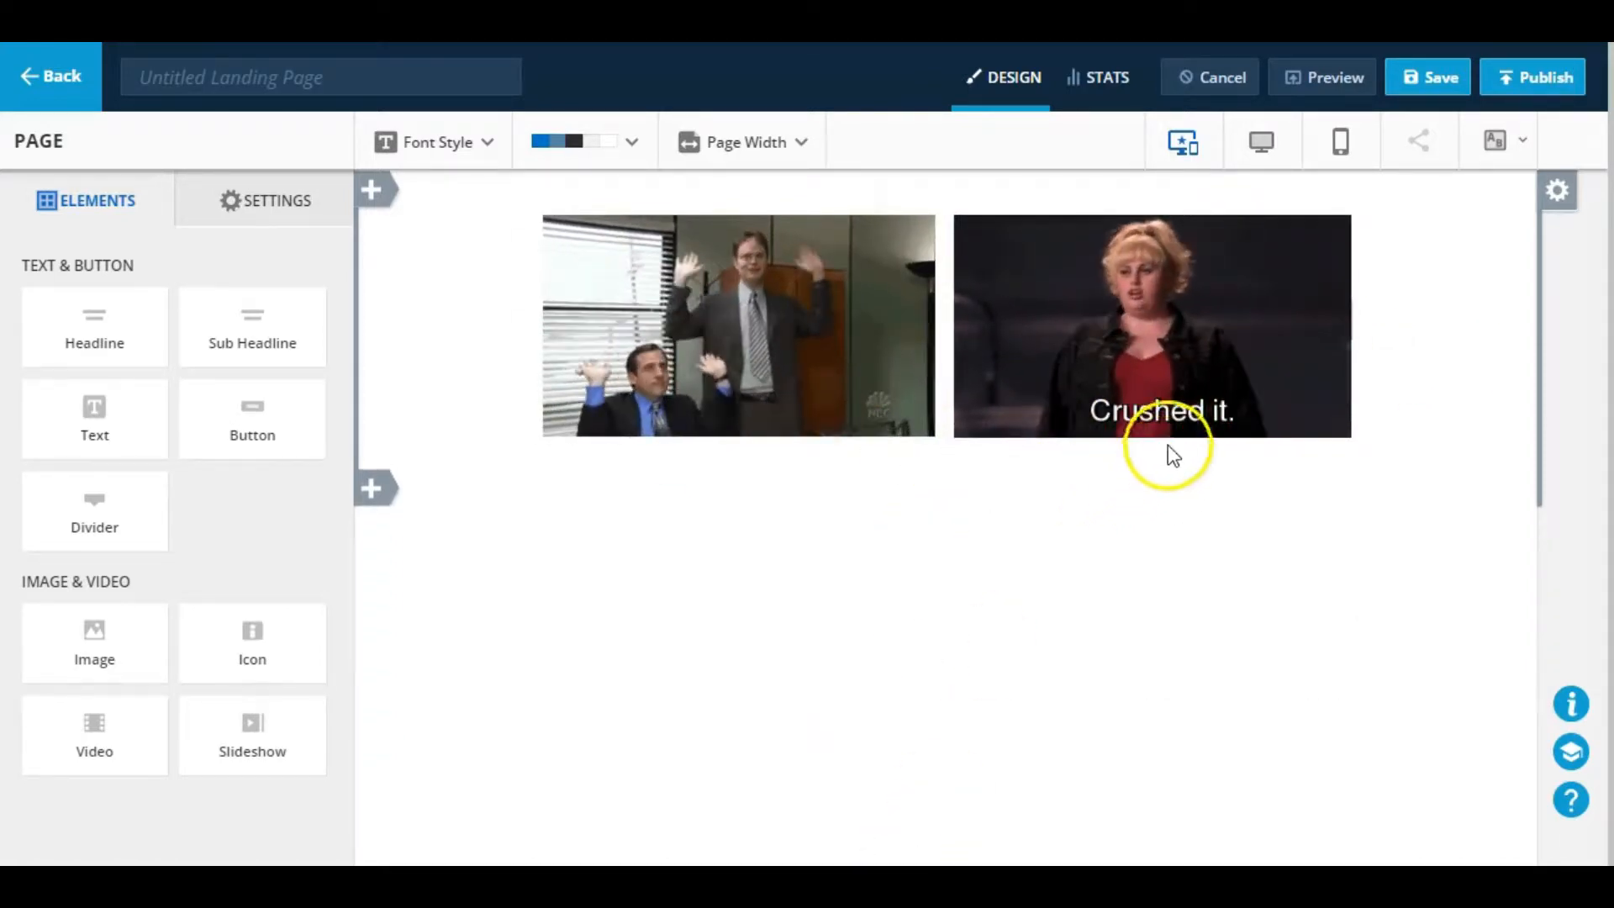
- Duplicate the "Crushed it." image in the second column and delete the copy
{"action": "mouse_move", "coordinate": [1171, 454]}
{"action": "left_click", "coordinate": [1173, 460]}
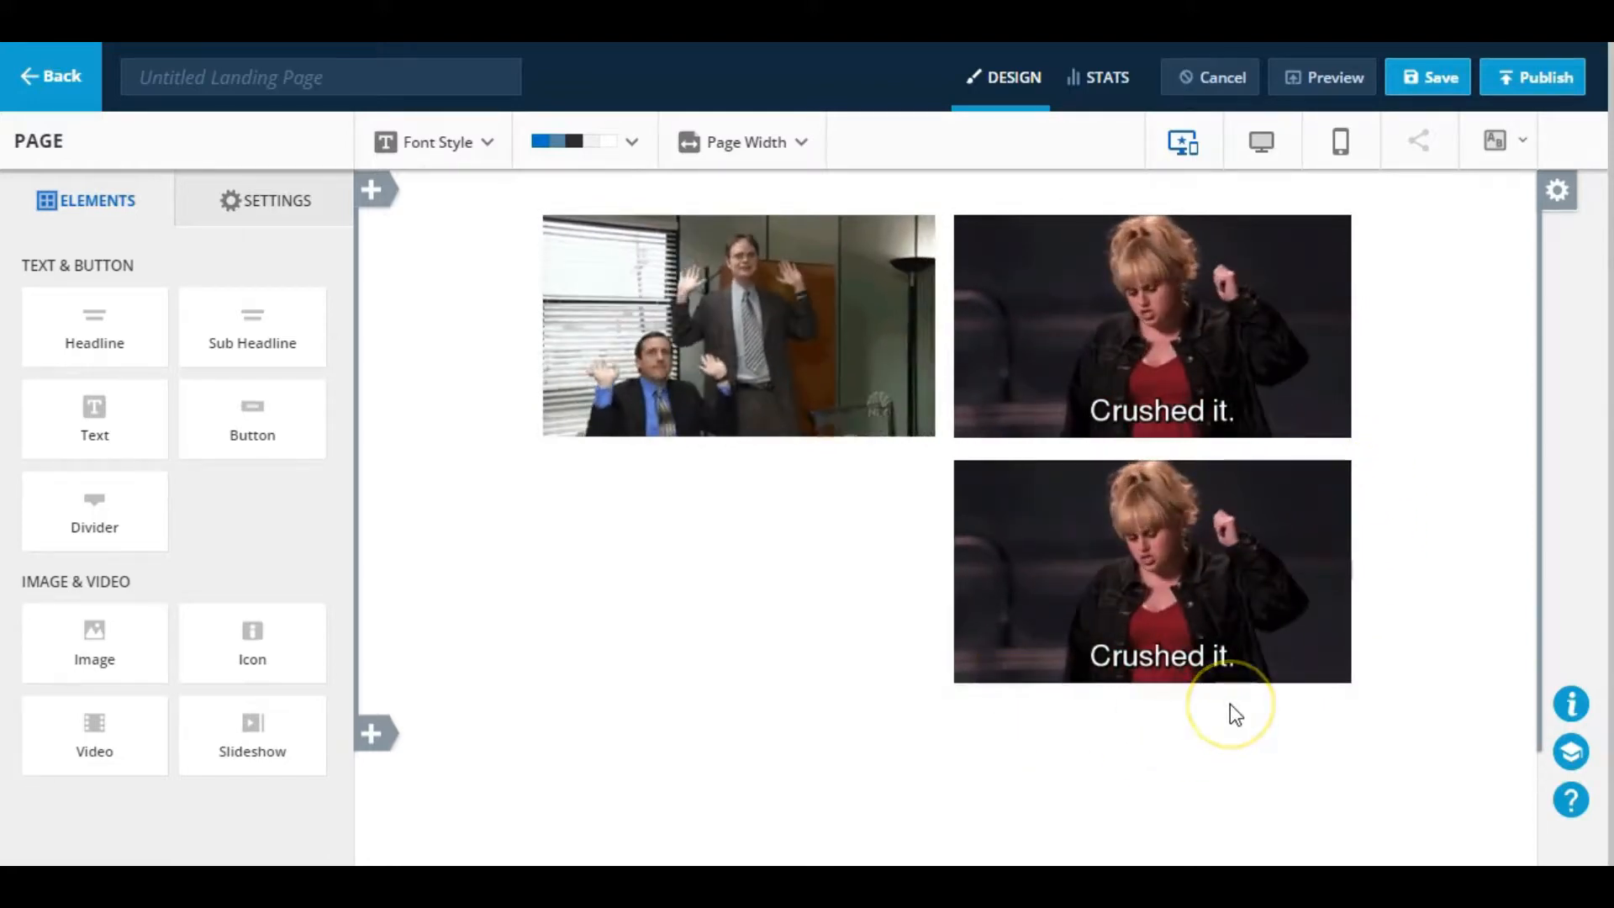
{"action": "mouse_move", "coordinate": [1210, 468]}
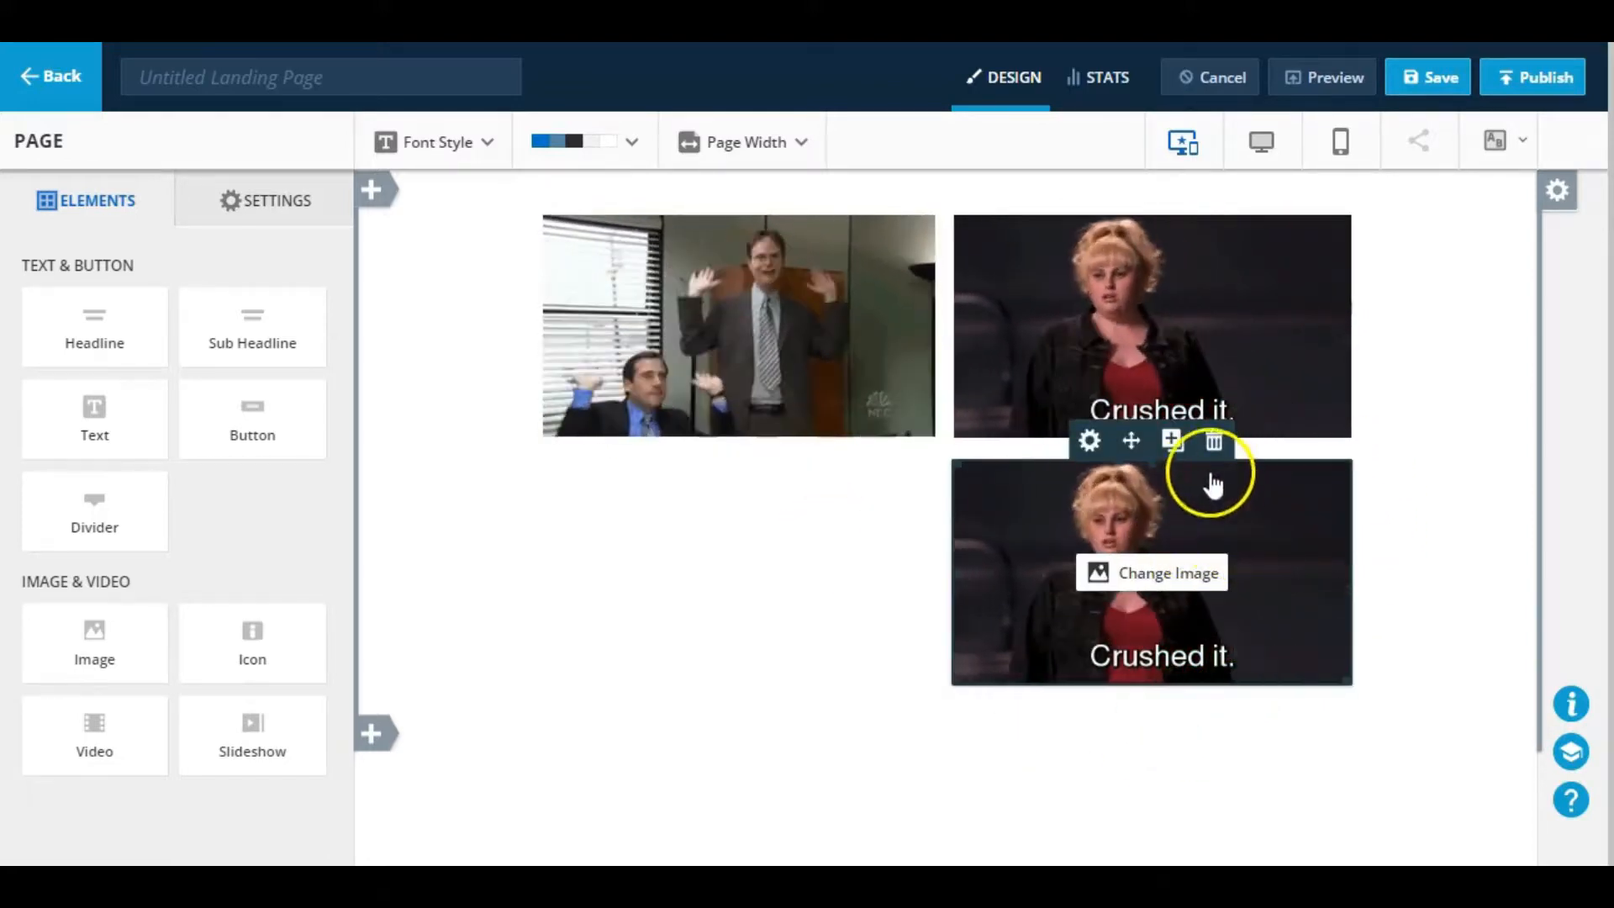
{"action": "left_click", "coordinate": [1214, 440]}
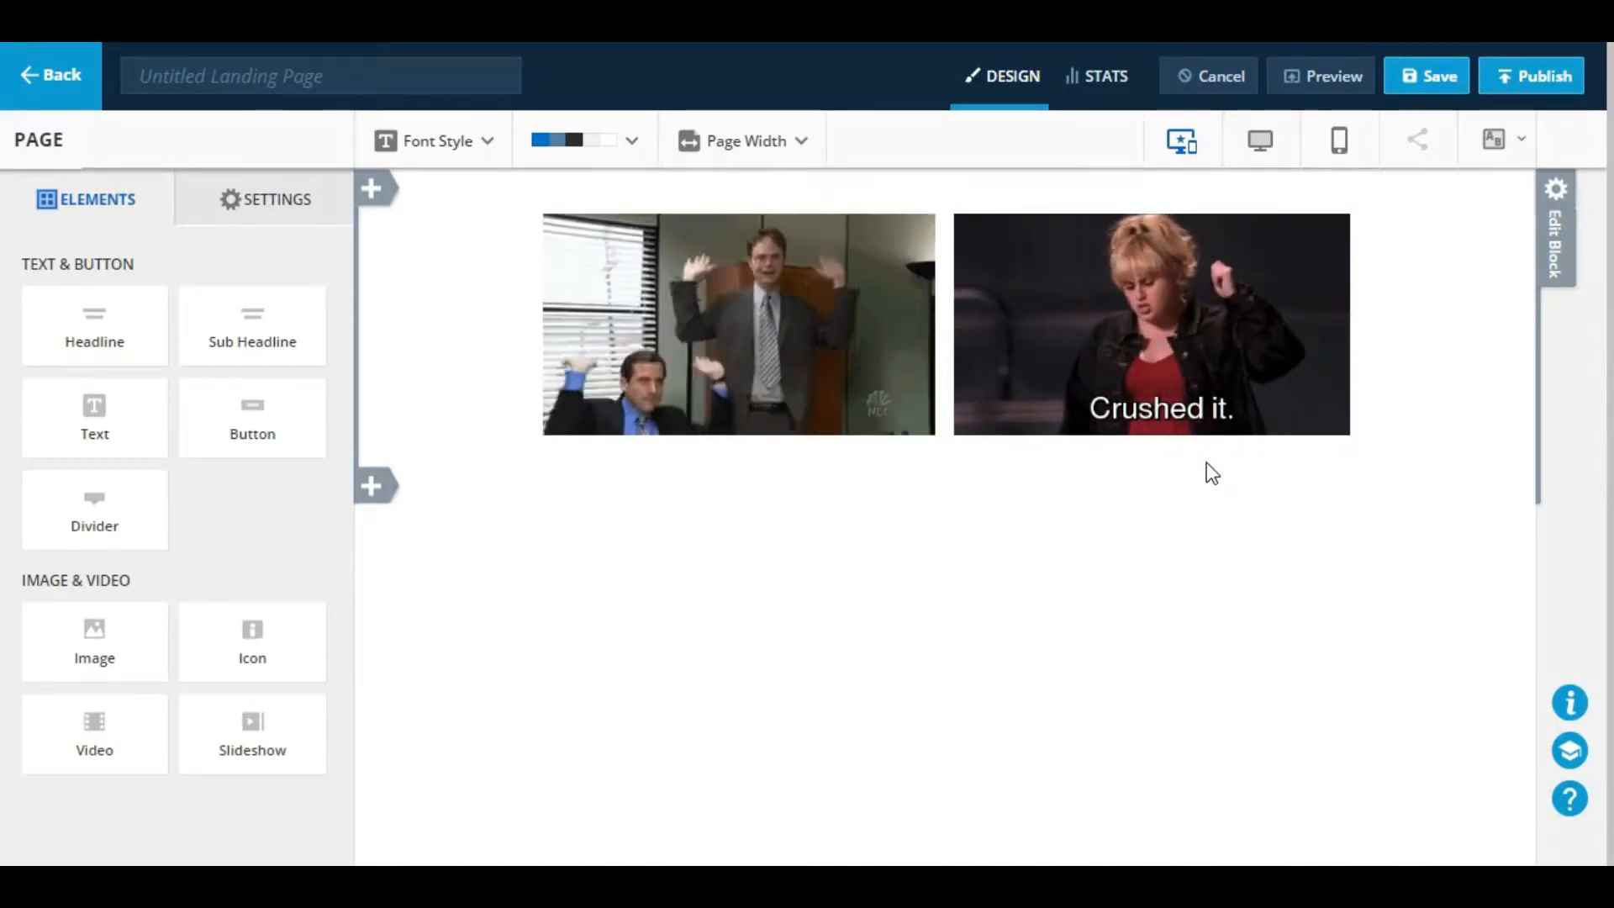
- Delete the office image from the first column and place a Video element there instead
{"action": "left_click", "coordinate": [1183, 368]}
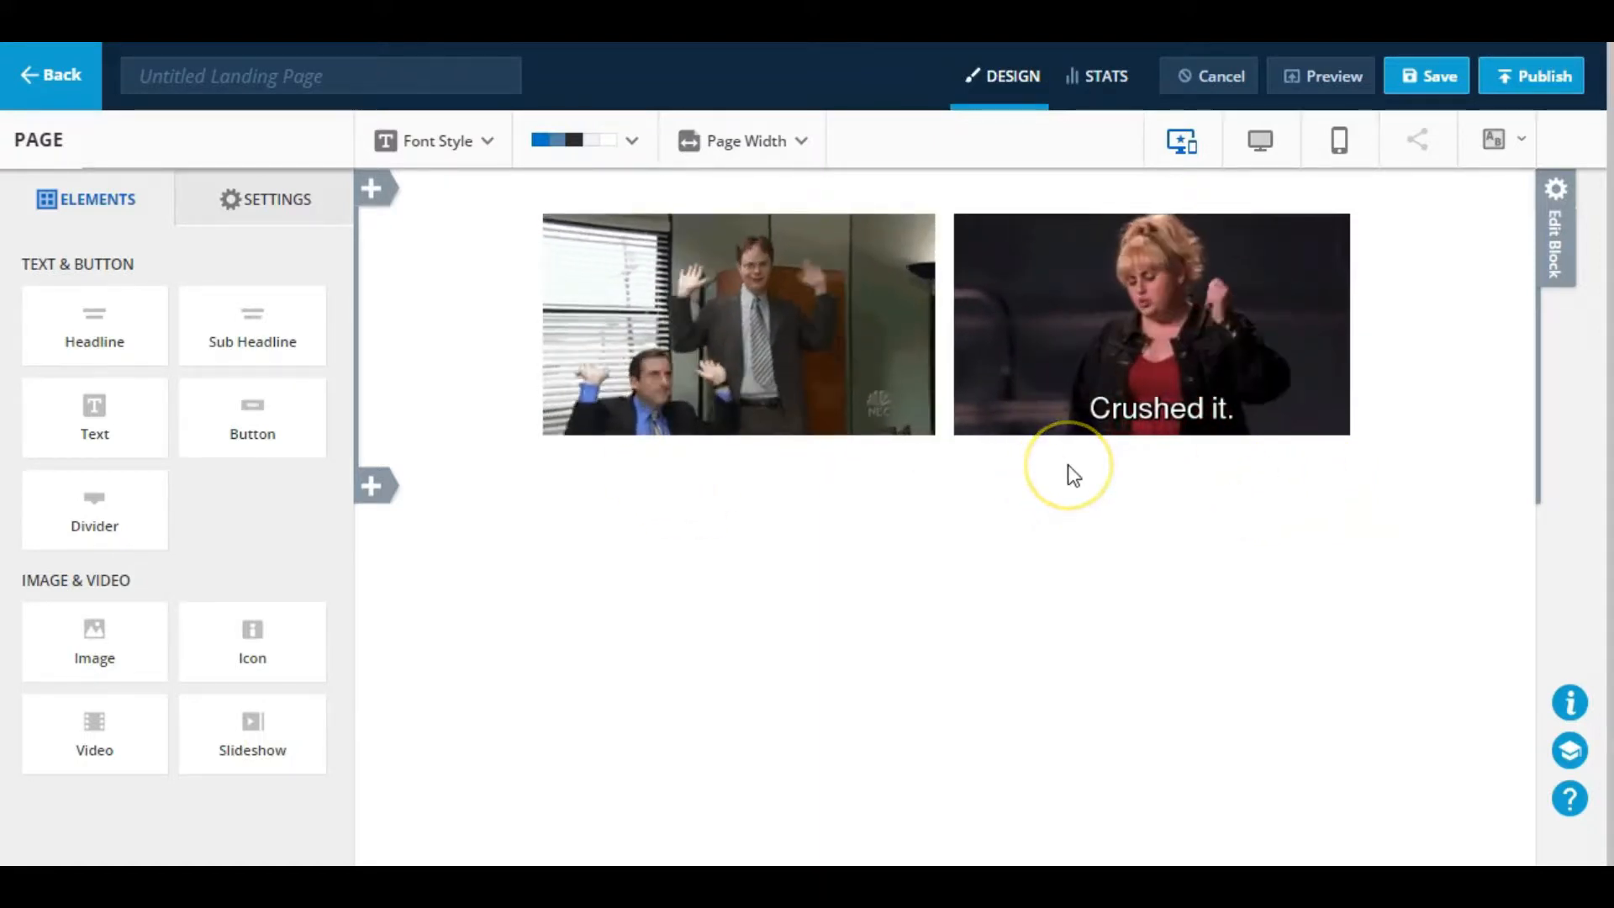
{"action": "mouse_move", "coordinate": [799, 424]}
{"action": "left_click", "coordinate": [801, 459]}
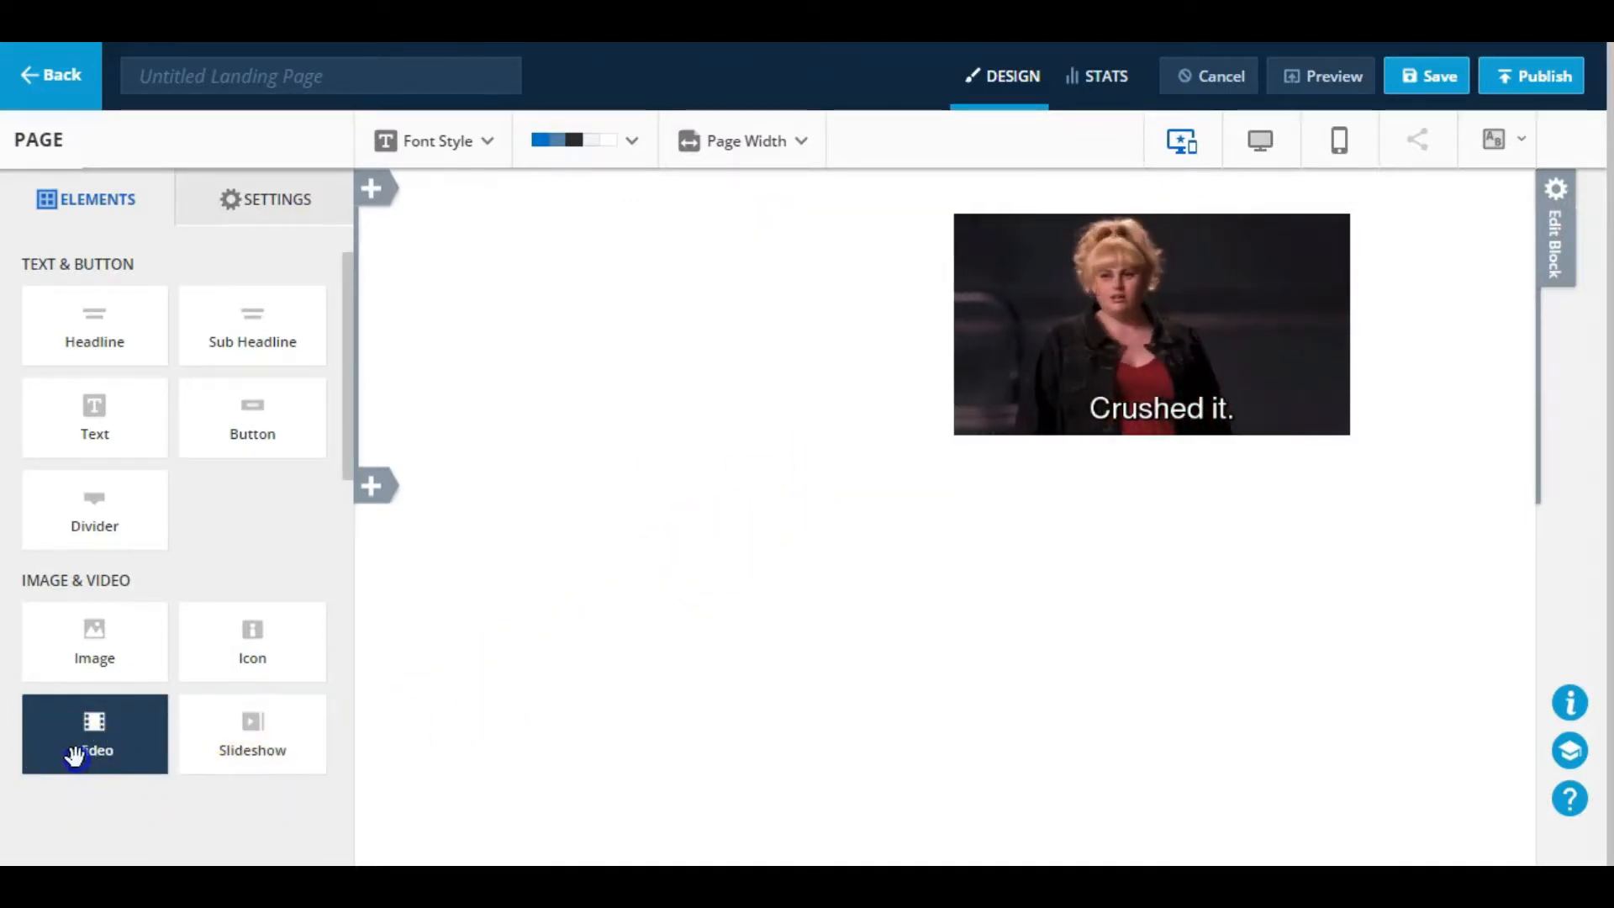
{"action": "left_click_drag", "start_coordinate": [75, 756], "coordinate": [546, 408]}
{"action": "left_click_drag", "start_coordinate": [734, 298], "coordinate": [733, 299]}
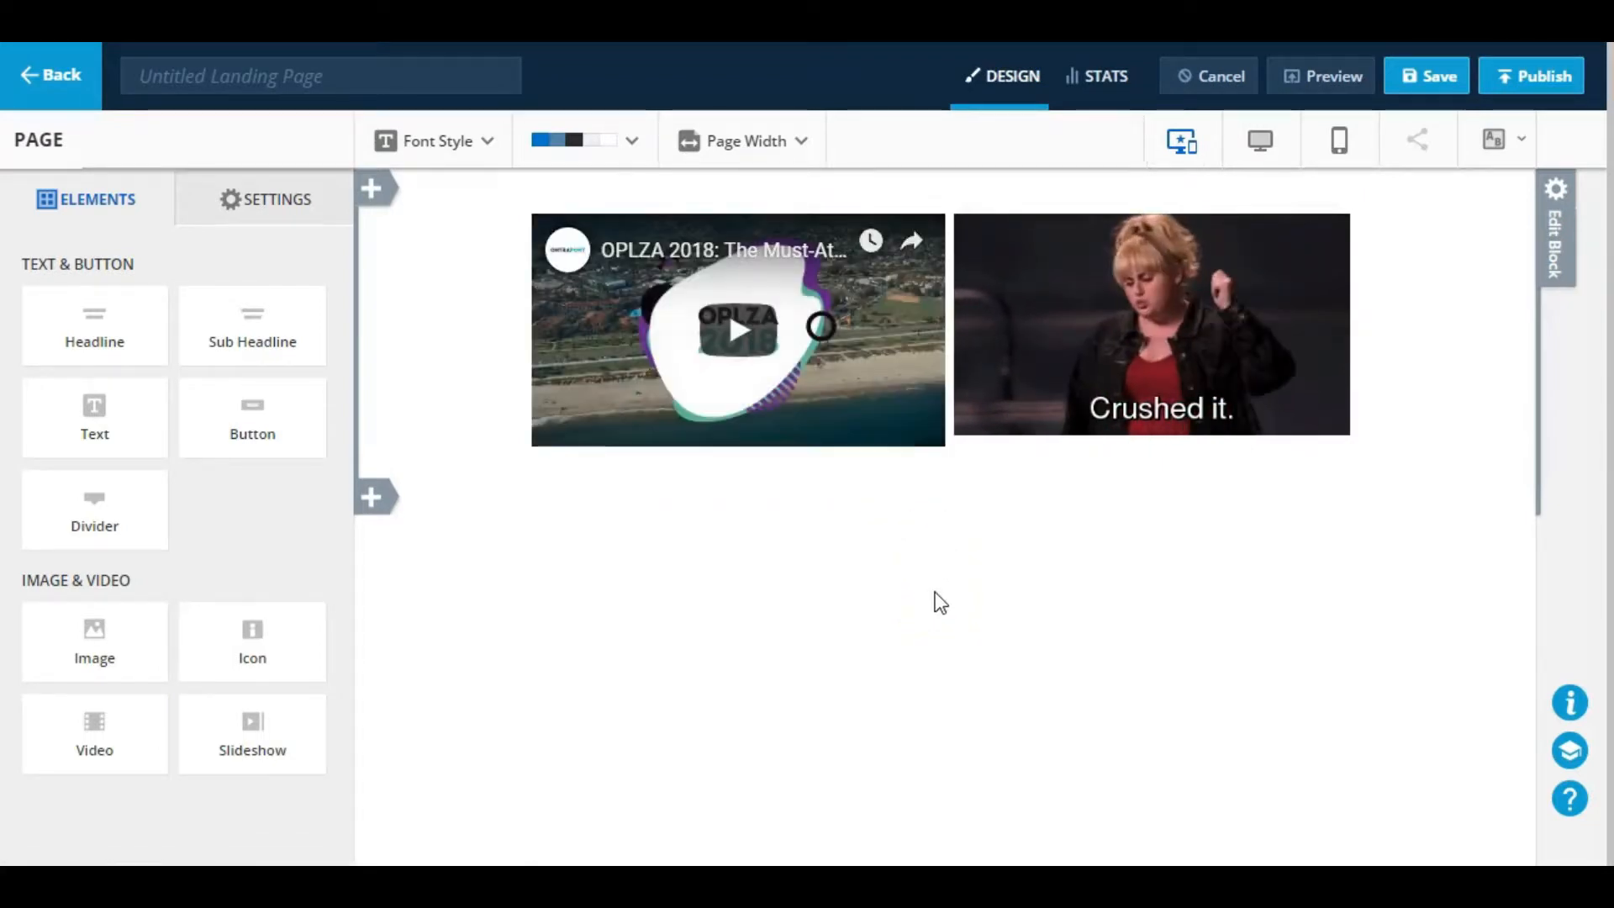
- Examine the video element's settings, including the available video providers and playback options, and close the video editor
{"action": "mouse_move", "coordinate": [678, 472]}
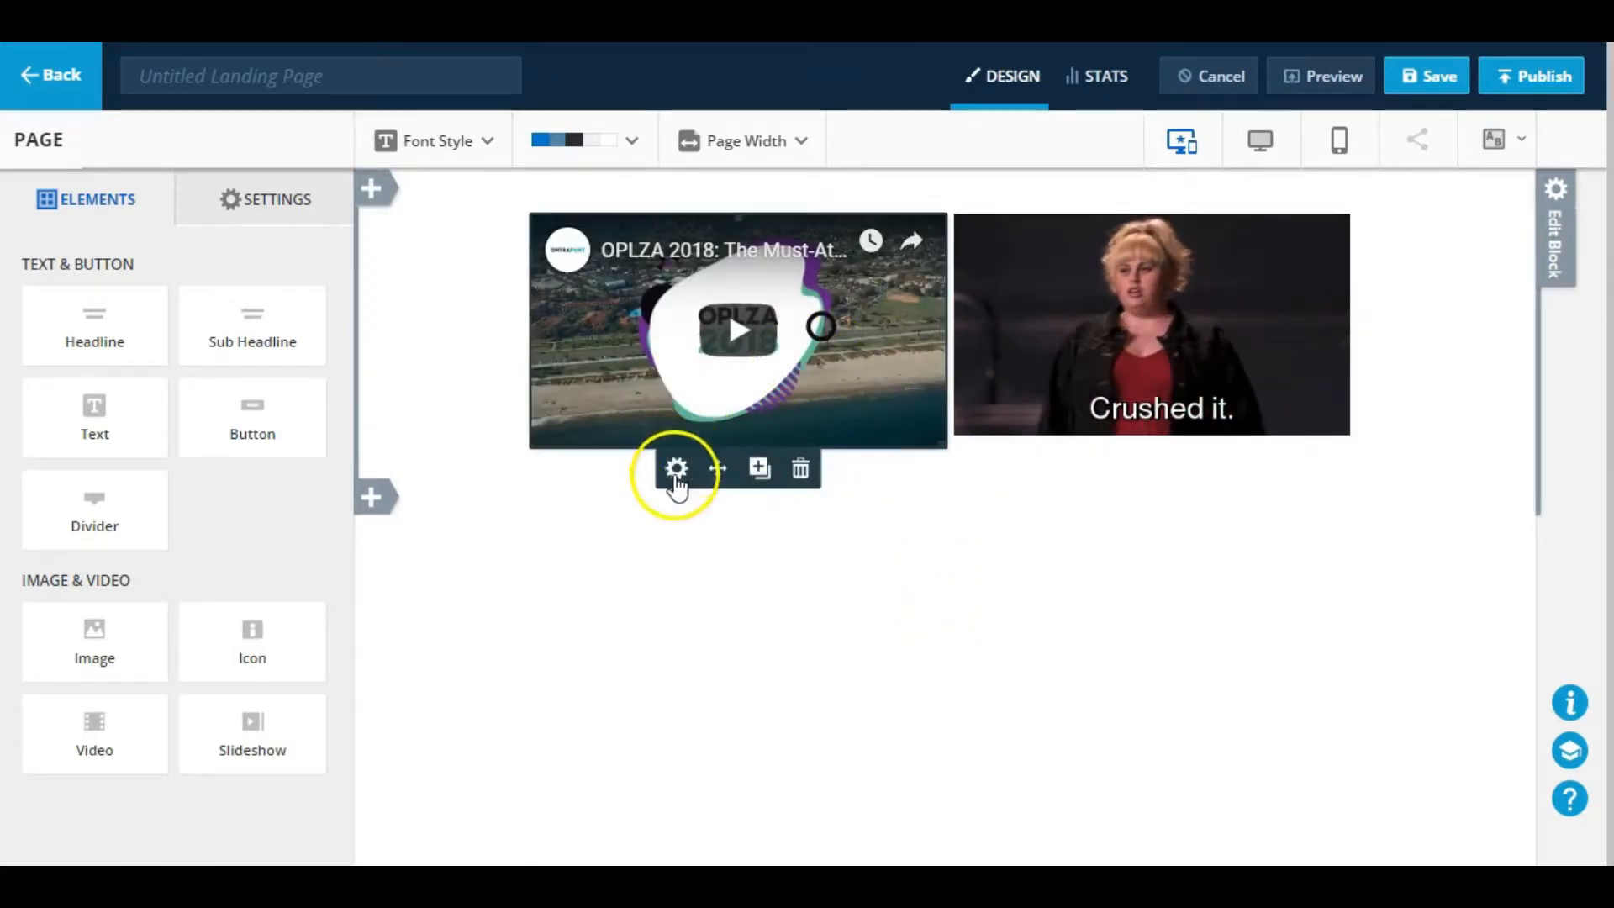
{"action": "left_click", "coordinate": [676, 479]}
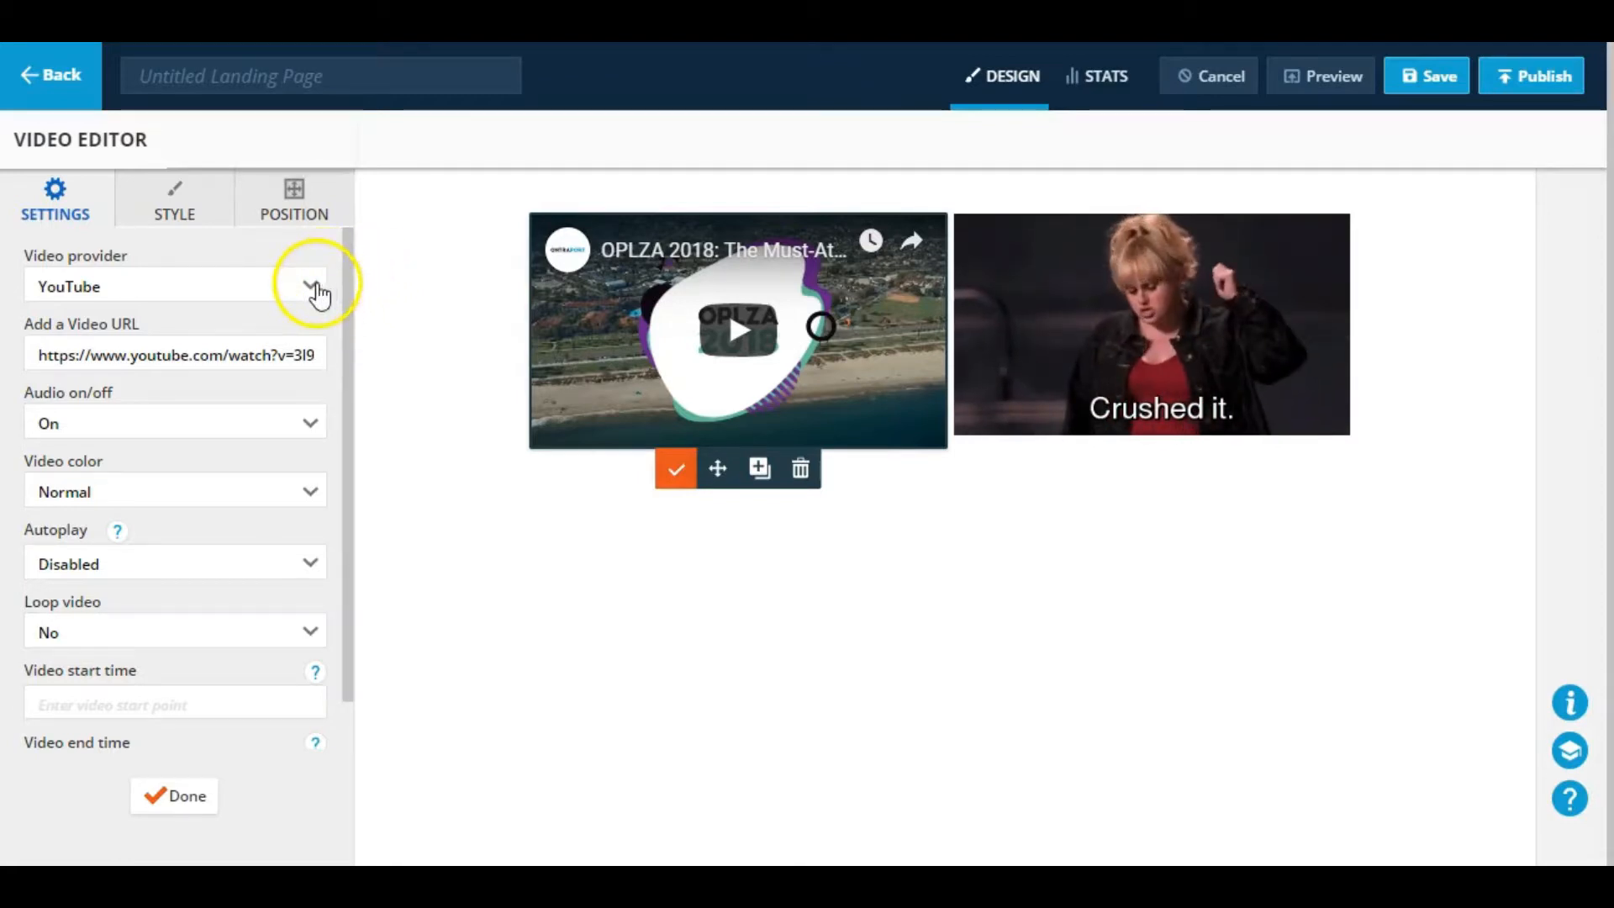
{"action": "left_click", "coordinate": [311, 295]}
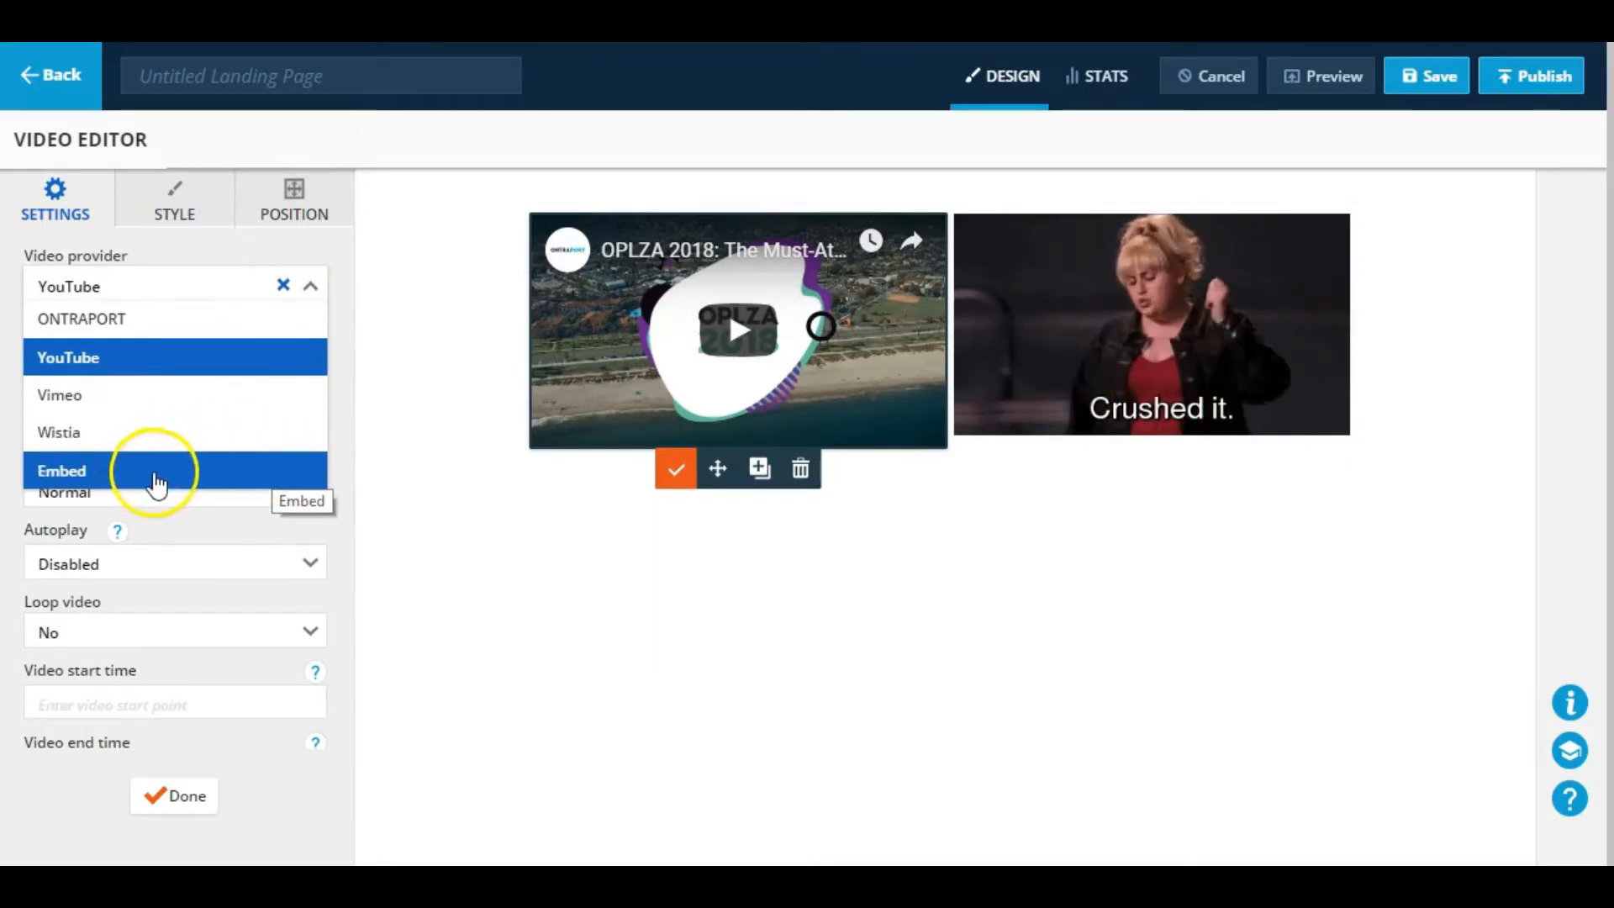
{"action": "left_click", "coordinate": [318, 291]}
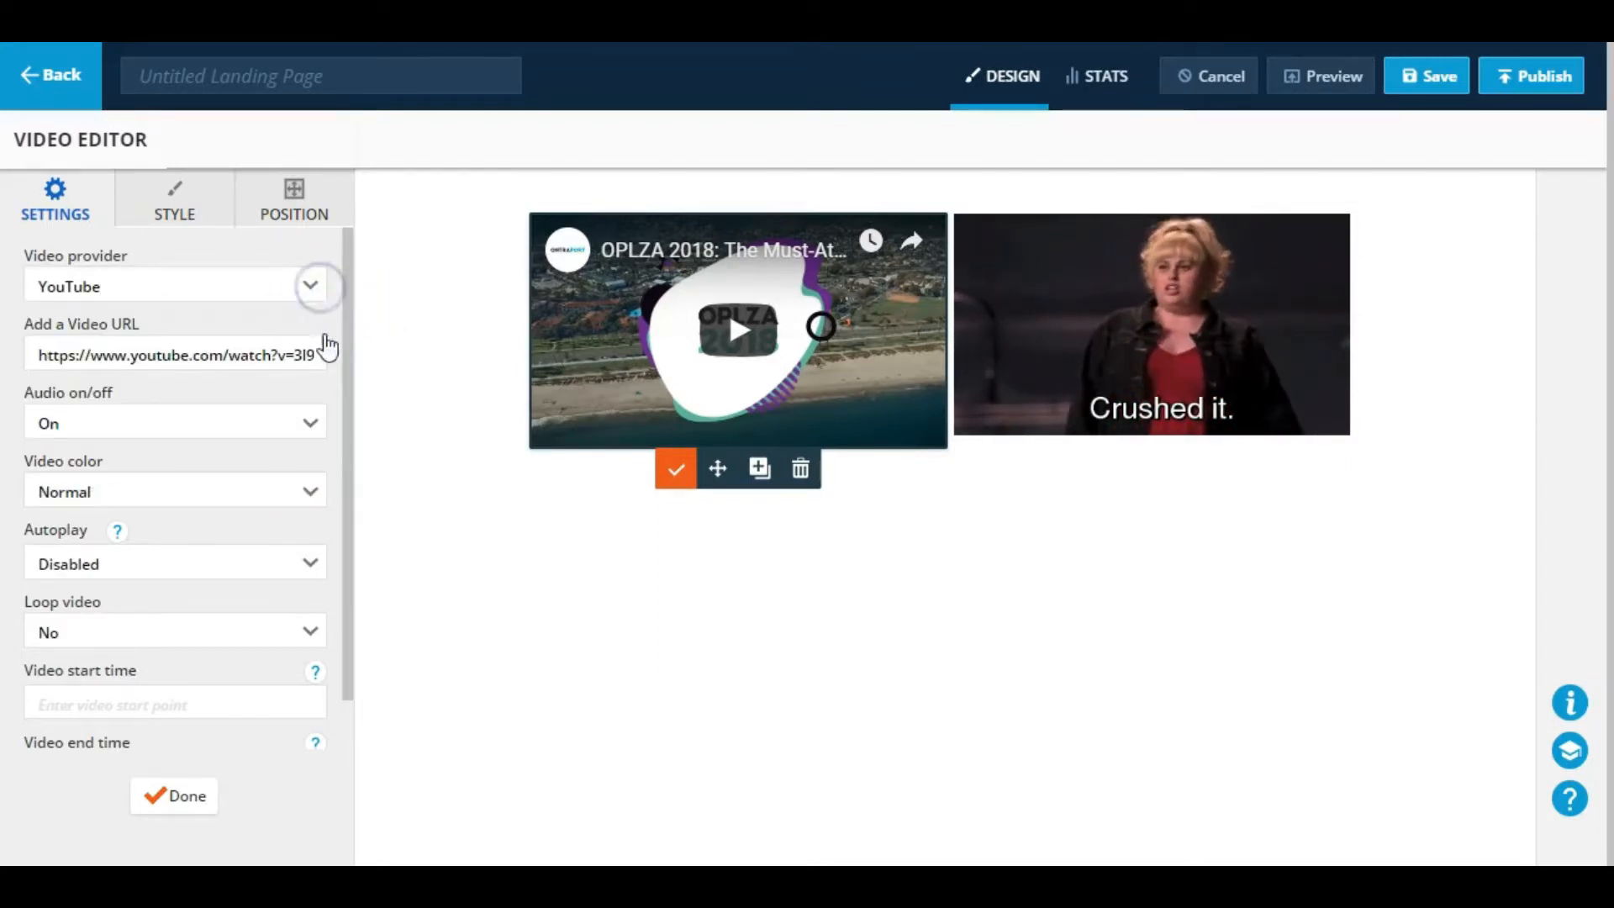
{"action": "mouse_move", "coordinate": [301, 756]}
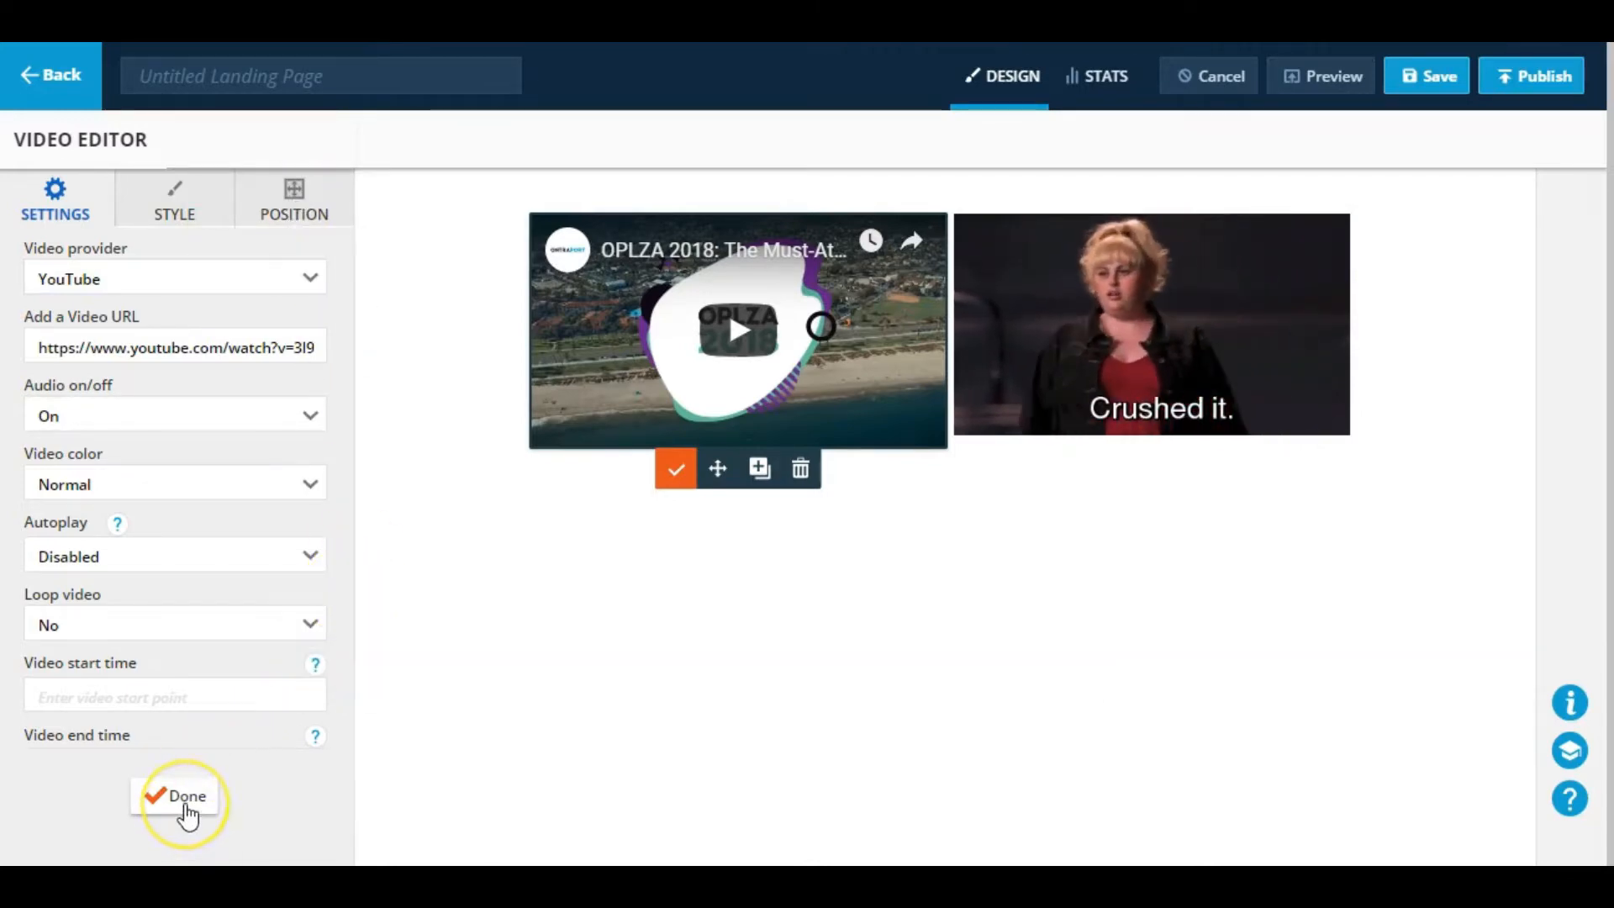
{"action": "left_click", "coordinate": [185, 799]}
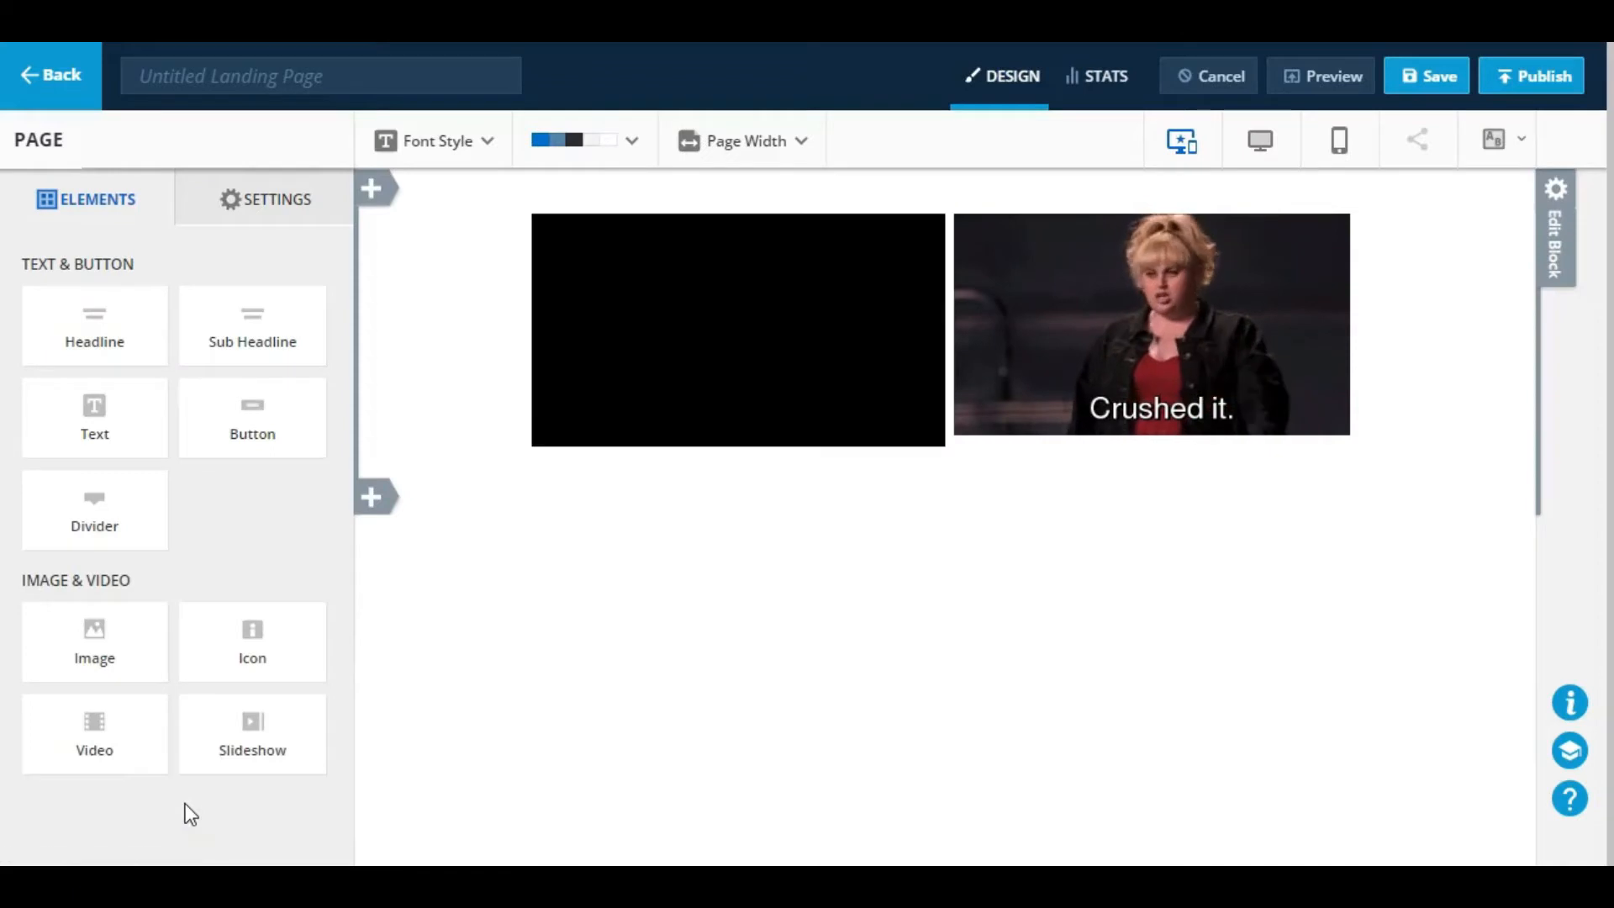